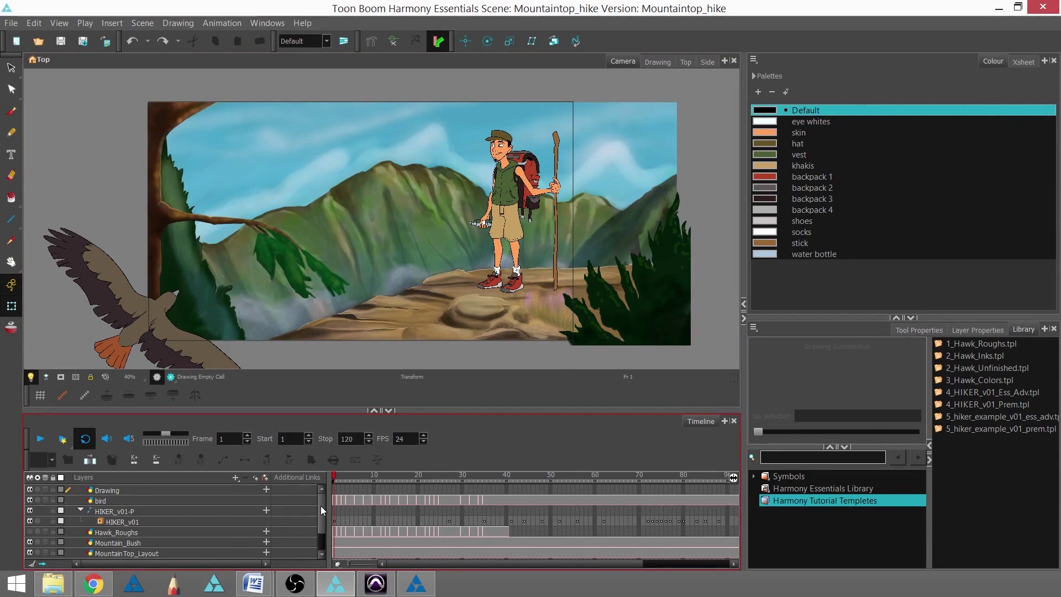
Scrub ahead in the animation, then select the Mountain_Bush layer from the Top view and return to the Camera view.
{"action": "left_click_drag", "start_coordinate": [334, 476], "coordinate": [307, 517]}
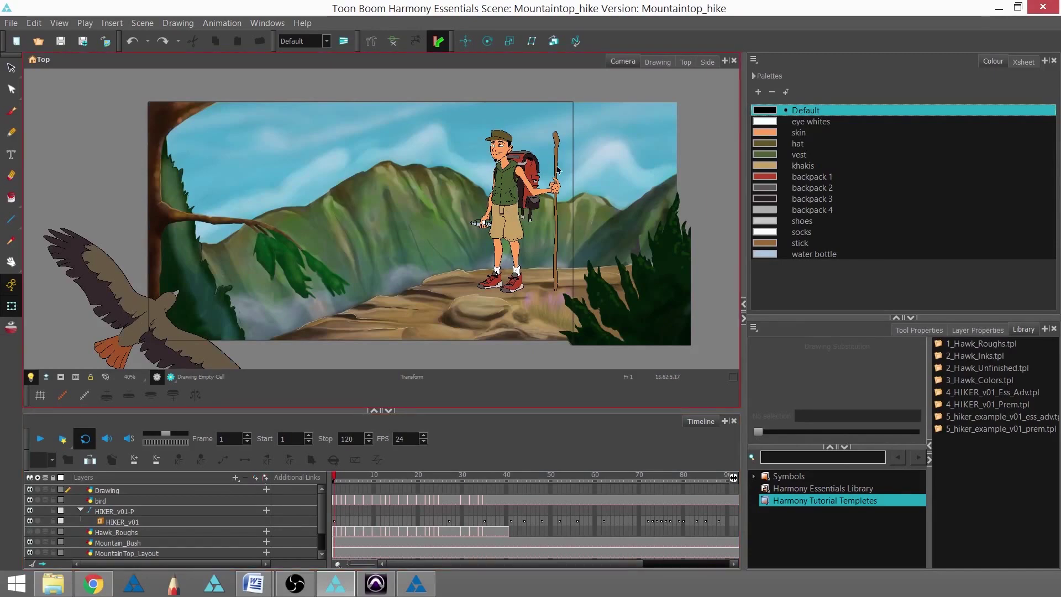
{"action": "left_click_drag", "start_coordinate": [323, 509], "coordinate": [327, 536]}
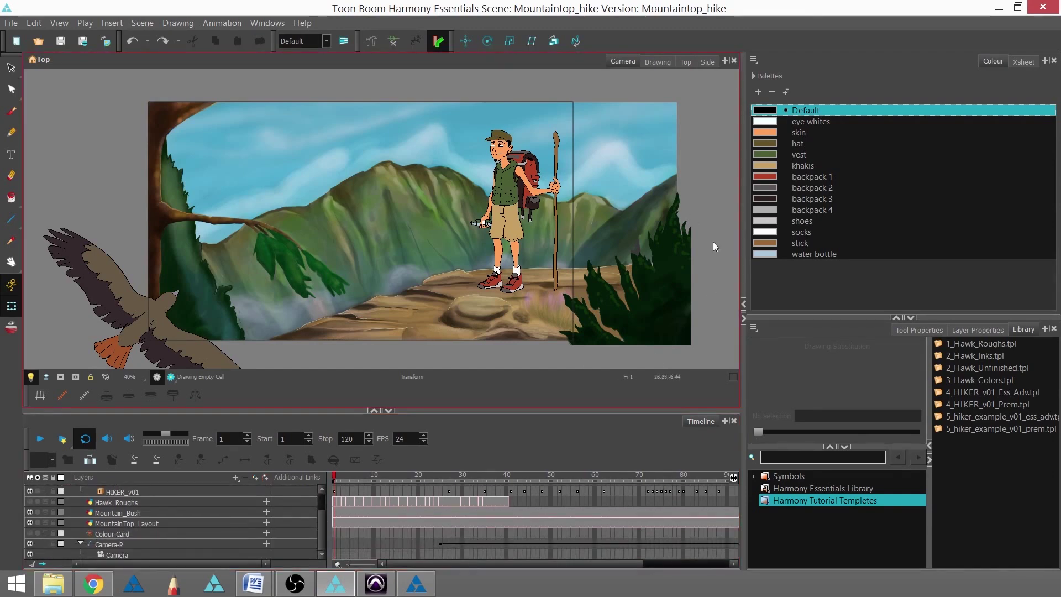
{"action": "left_click", "coordinate": [685, 62]}
{"action": "left_click", "coordinate": [639, 230]}
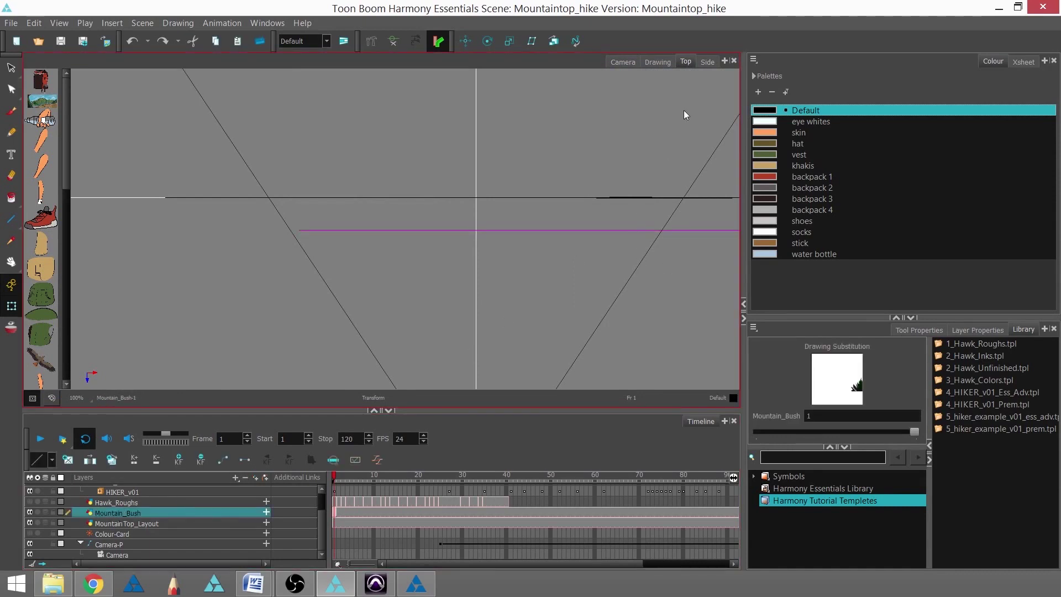
{"action": "left_click", "coordinate": [623, 62]}
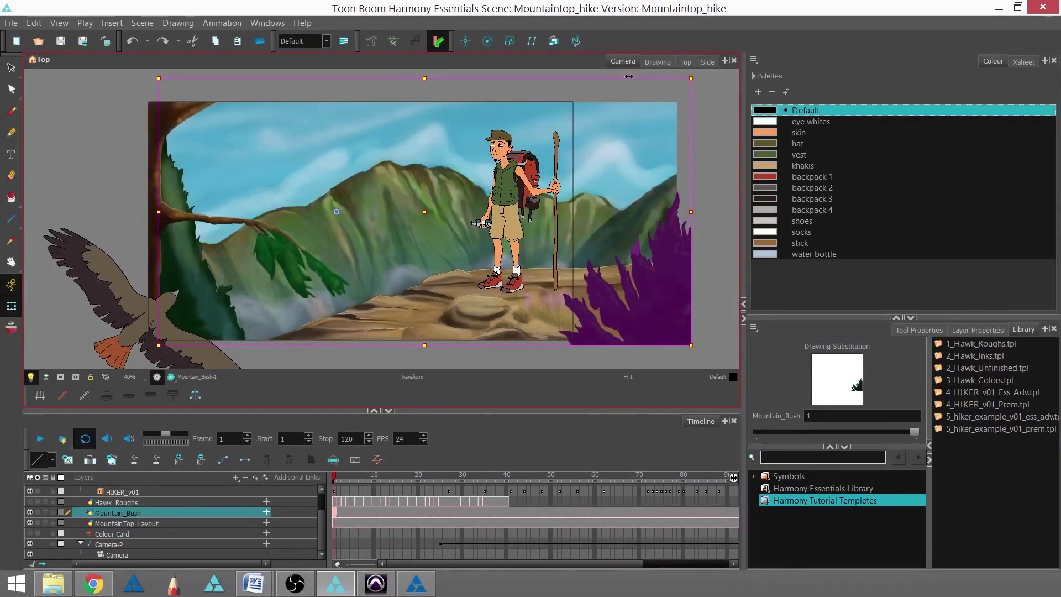
Bring up the add-layer menu in the Timeline's layer list.
{"action": "left_click", "coordinate": [157, 513]}
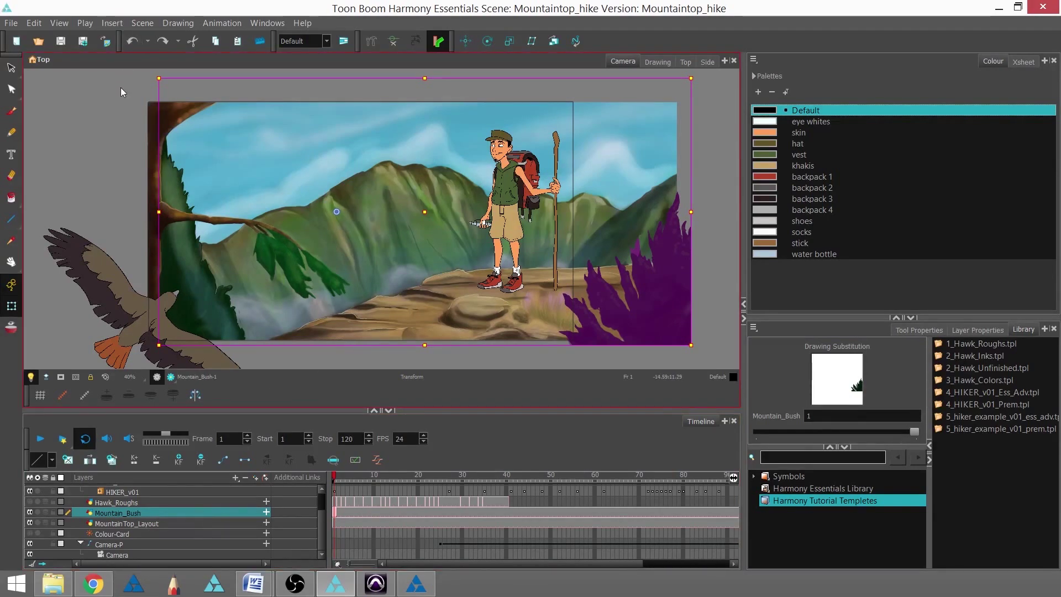
{"action": "left_click", "coordinate": [112, 25]}
{"action": "left_click", "coordinate": [214, 476]}
{"action": "right_click", "coordinate": [236, 477]}
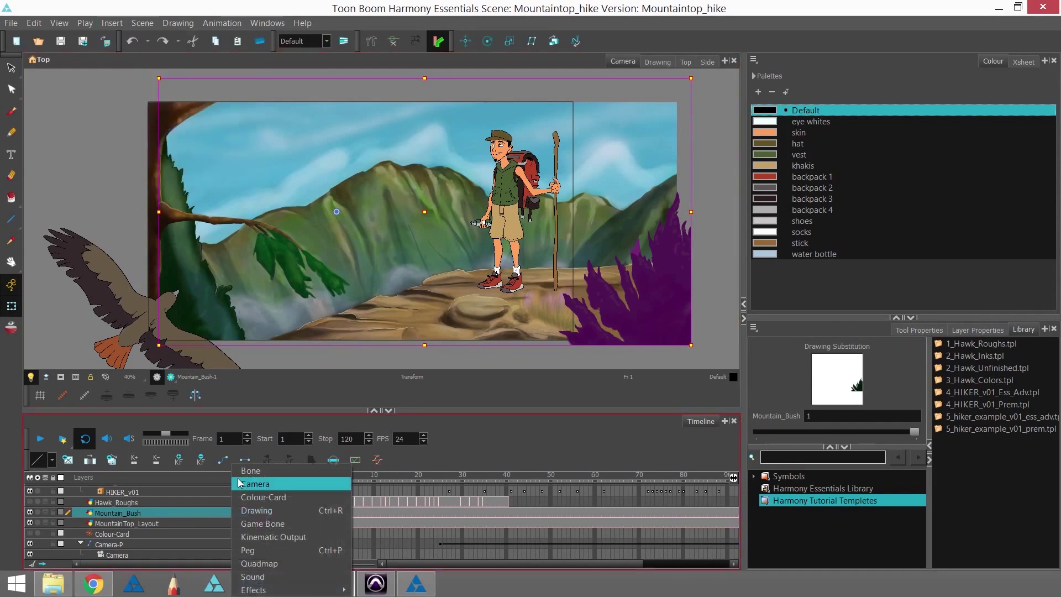
Insert a Blur effect from Mountain_Bush's context menu and parent it under Mountain_Bush.
{"action": "left_click", "coordinate": [187, 478]}
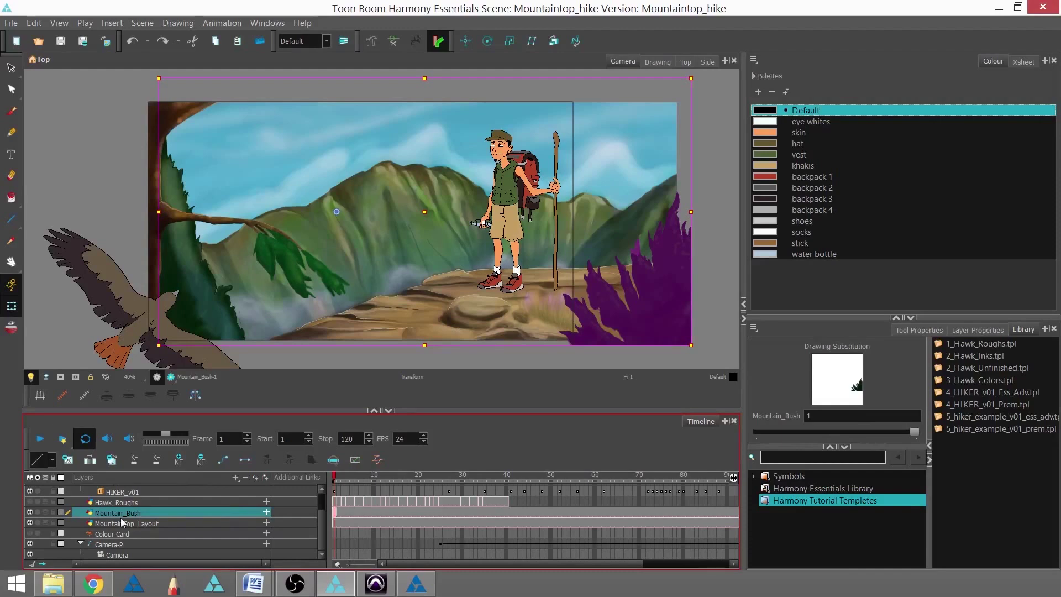
{"action": "right_click", "coordinate": [154, 512]}
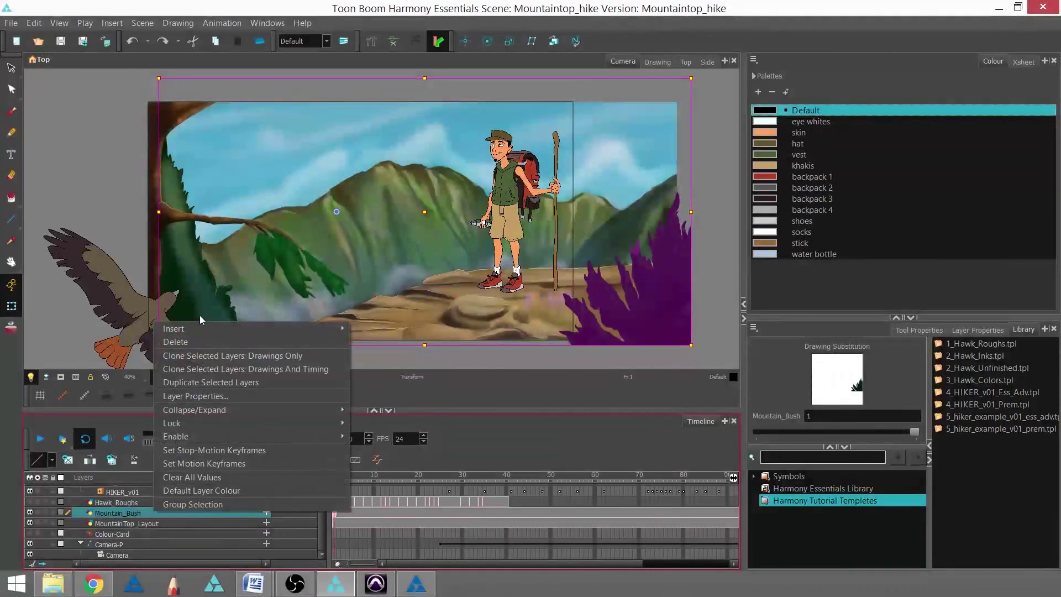
{"action": "mouse_move", "coordinate": [194, 330]}
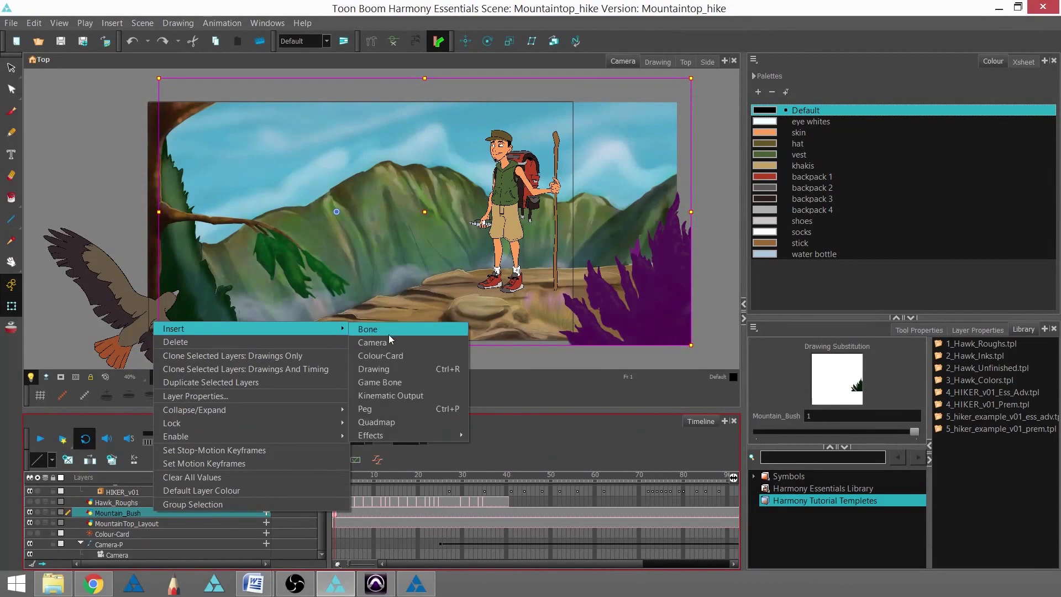
{"action": "mouse_move", "coordinate": [442, 437]}
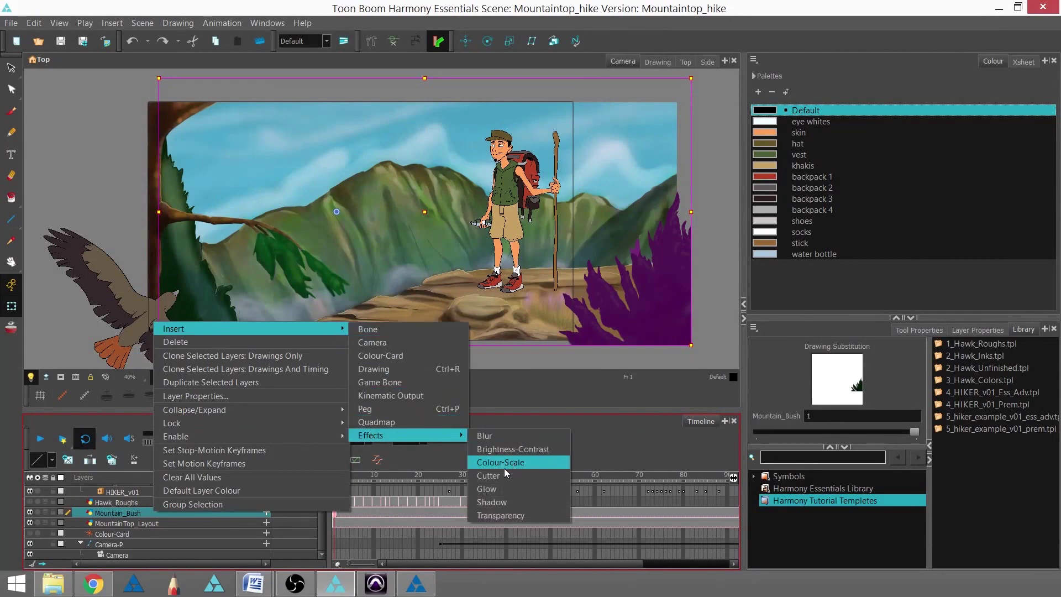
{"action": "left_click", "coordinate": [498, 435]}
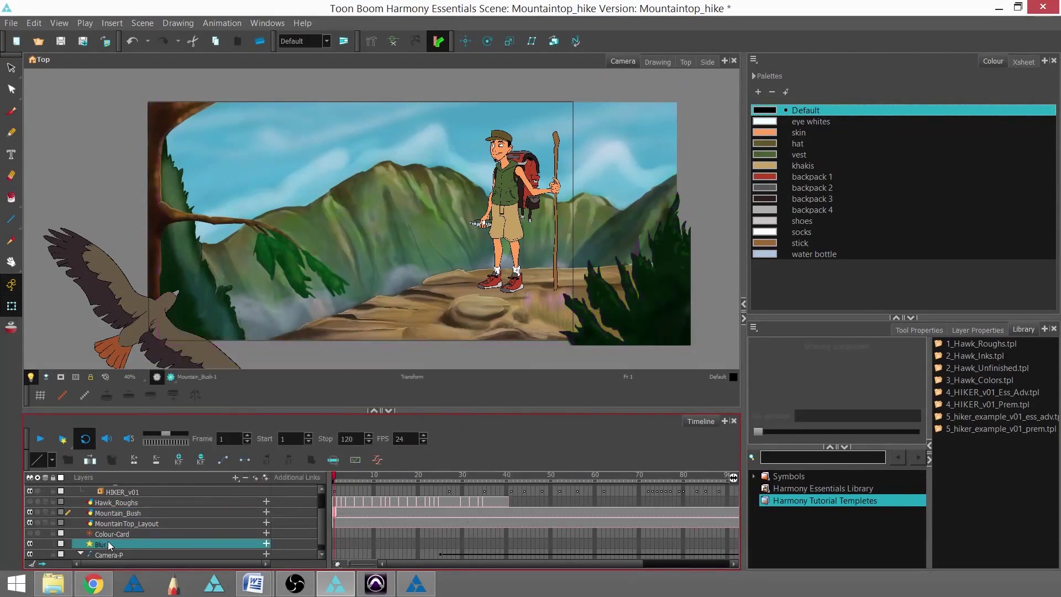
{"action": "left_click_drag", "start_coordinate": [123, 546], "coordinate": [138, 514]}
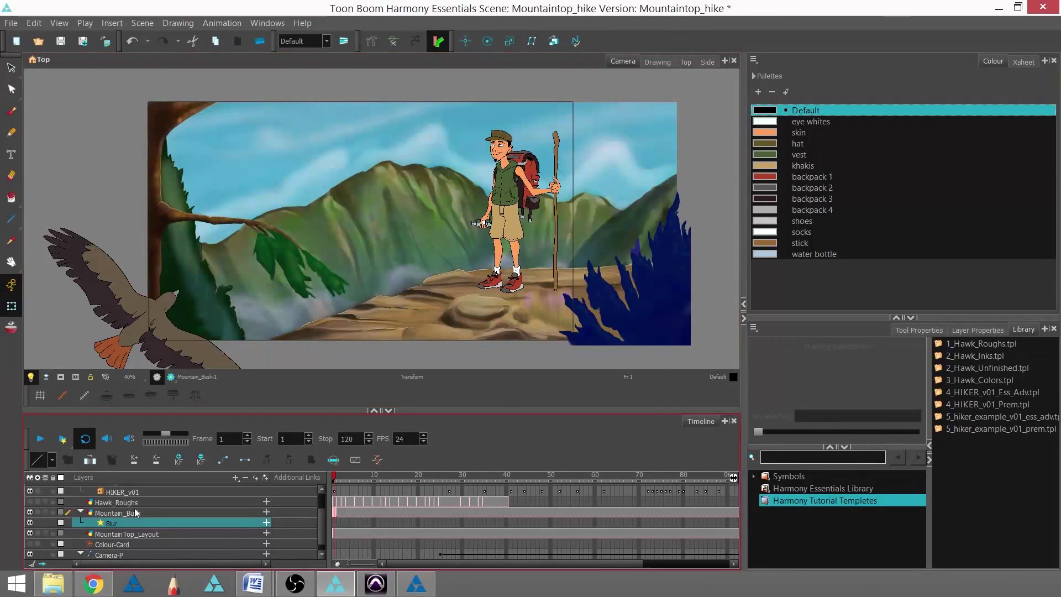
{"action": "left_click", "coordinate": [80, 512]}
Re-expand Mountain_Bush, scrub to frame 84, and turn on Render View.
{"action": "left_click", "coordinate": [81, 512]}
{"action": "left_click_drag", "start_coordinate": [502, 569], "coordinate": [547, 567]}
{"action": "left_click_drag", "start_coordinate": [553, 480], "coordinate": [643, 478]}
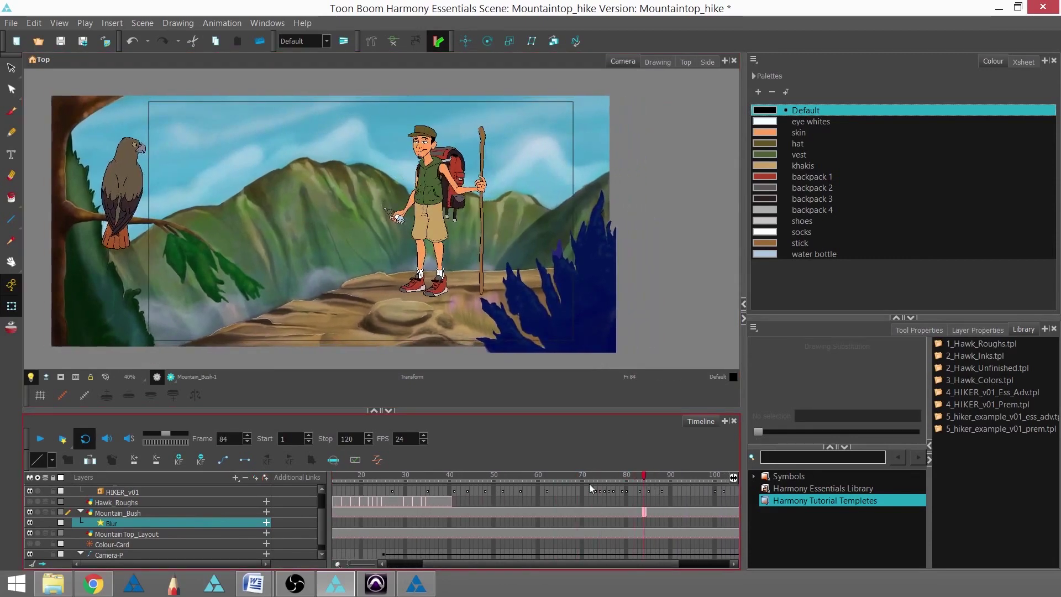
{"action": "left_click", "coordinate": [173, 377]}
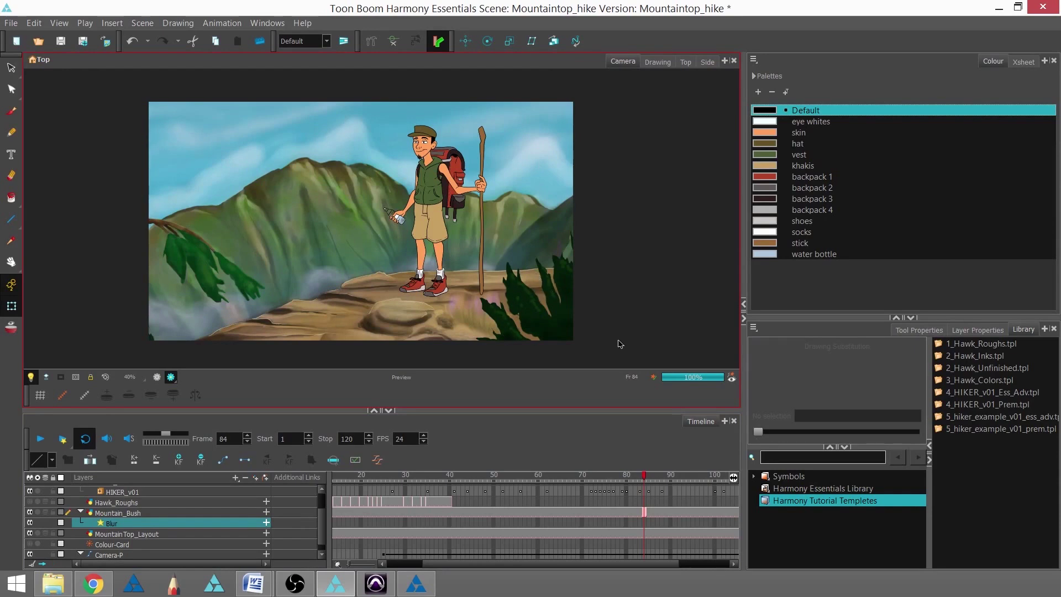
Open the Blur layer's properties and set its Radius to about 4 at frame 84.
{"action": "left_click", "coordinate": [950, 356]}
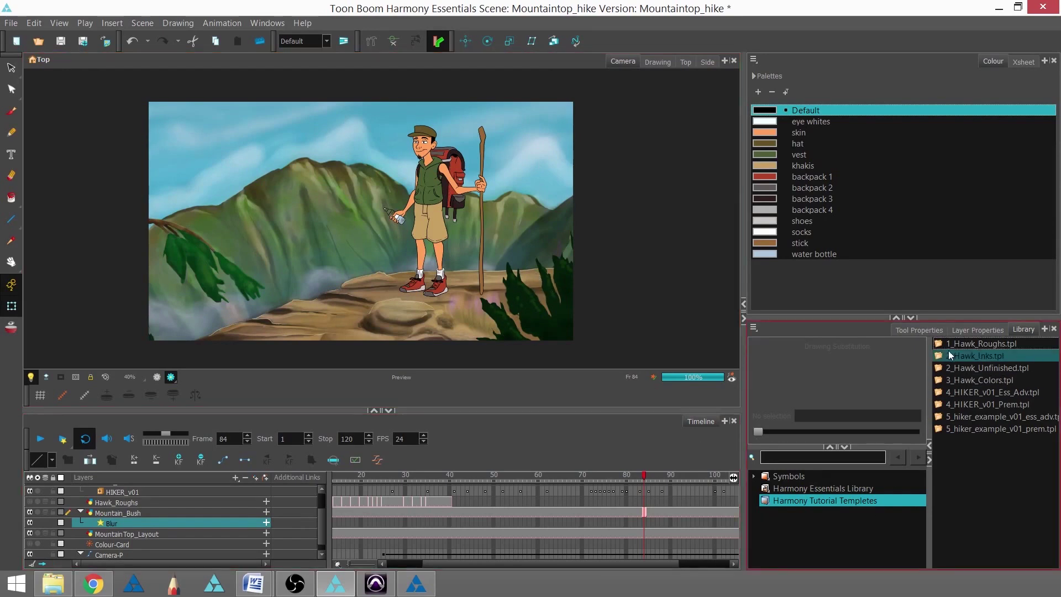
{"action": "left_click", "coordinate": [971, 330]}
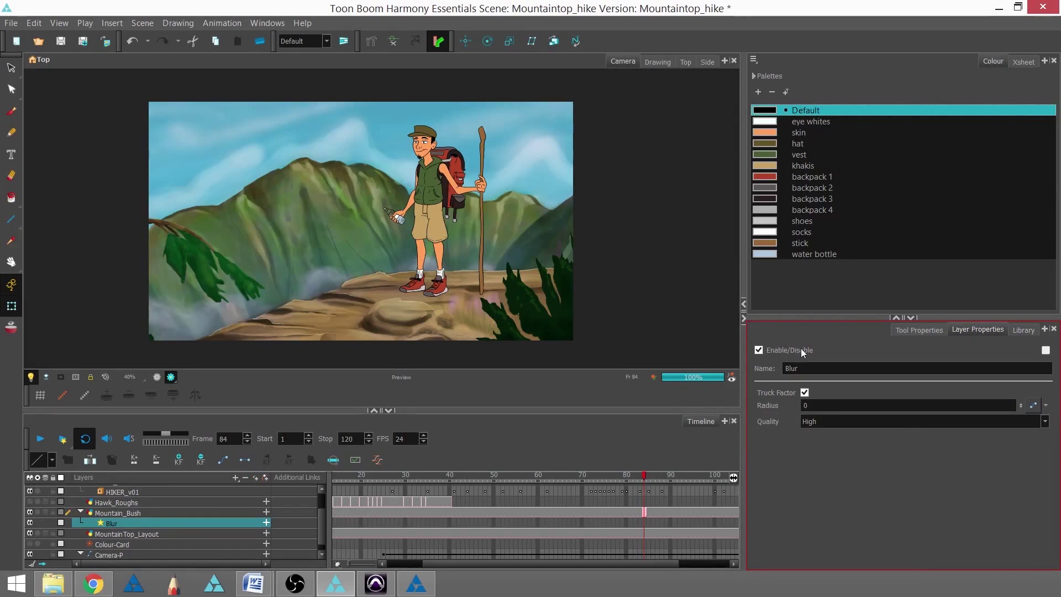
{"action": "left_click", "coordinate": [442, 533]}
{"action": "left_click", "coordinate": [841, 376]}
{"action": "left_click_drag", "start_coordinate": [1008, 333], "coordinate": [1007, 329]}
Move the playhead to frame 120 and raise the Blur Radius to 5.5.
{"action": "left_click", "coordinate": [520, 297]}
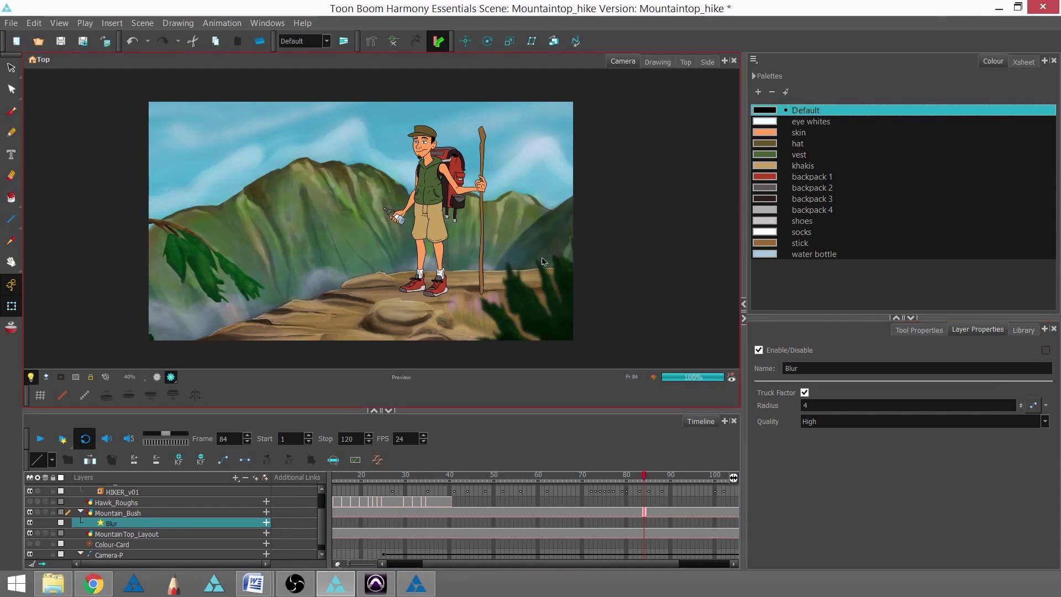
{"action": "left_click", "coordinate": [492, 564]}
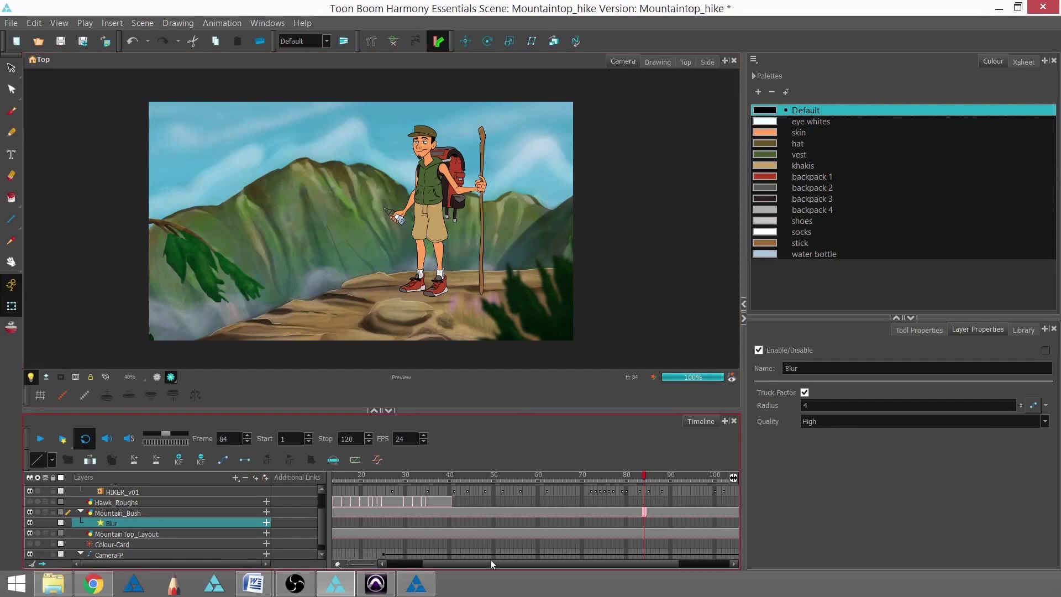
{"action": "key", "text": "period"}
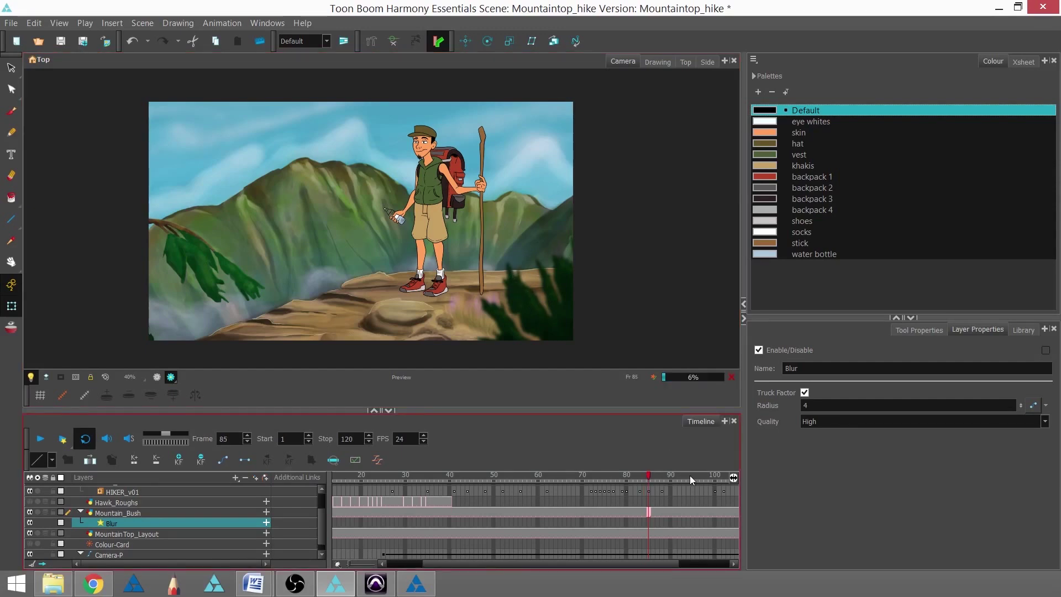
{"action": "left_click", "coordinate": [689, 475]}
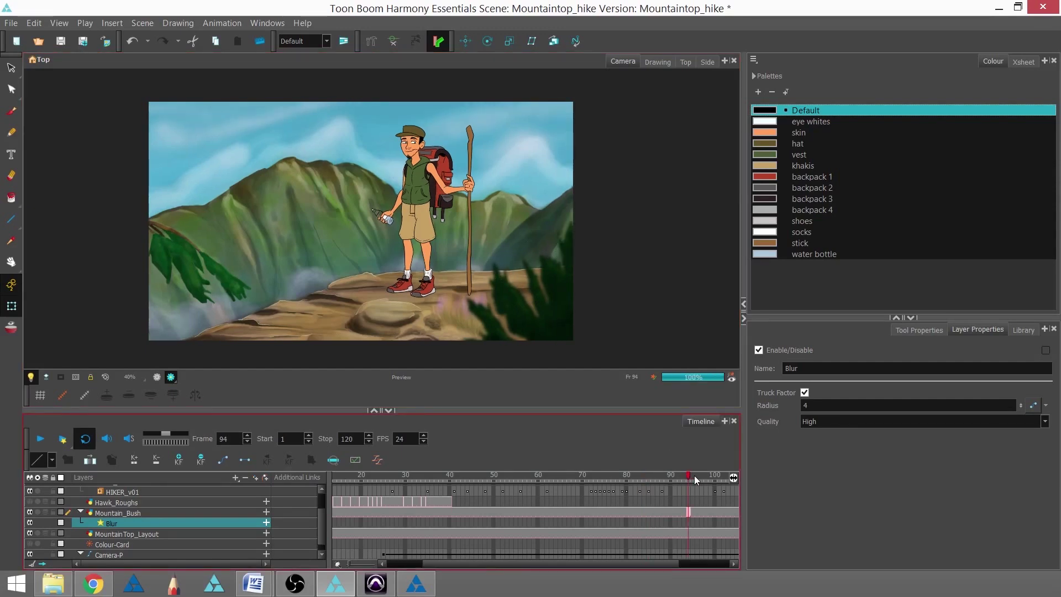
{"action": "left_click", "coordinate": [720, 475]}
{"action": "left_click", "coordinate": [716, 563]}
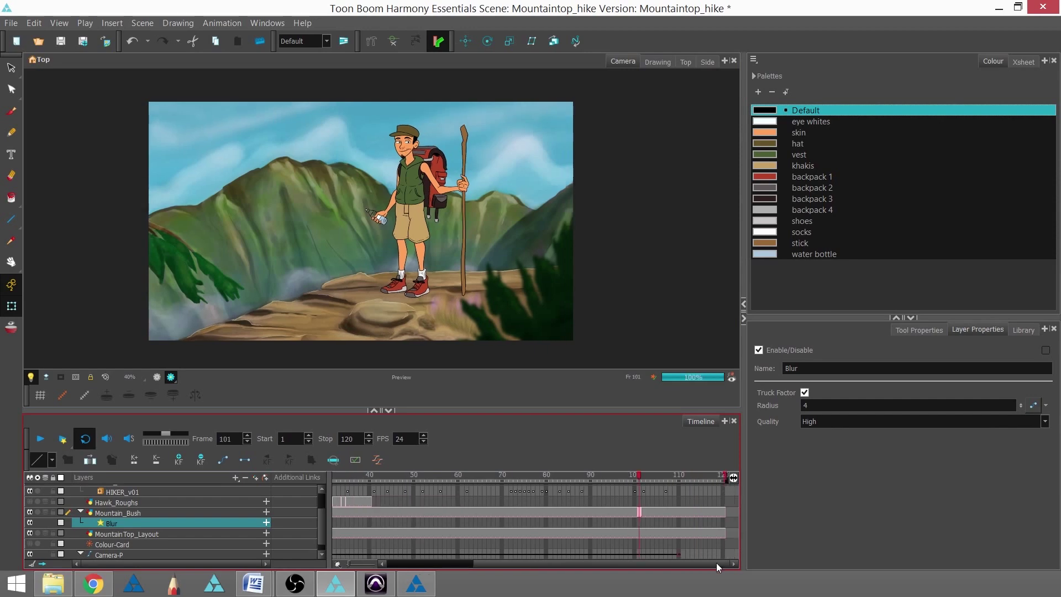
{"action": "left_click", "coordinate": [718, 476]}
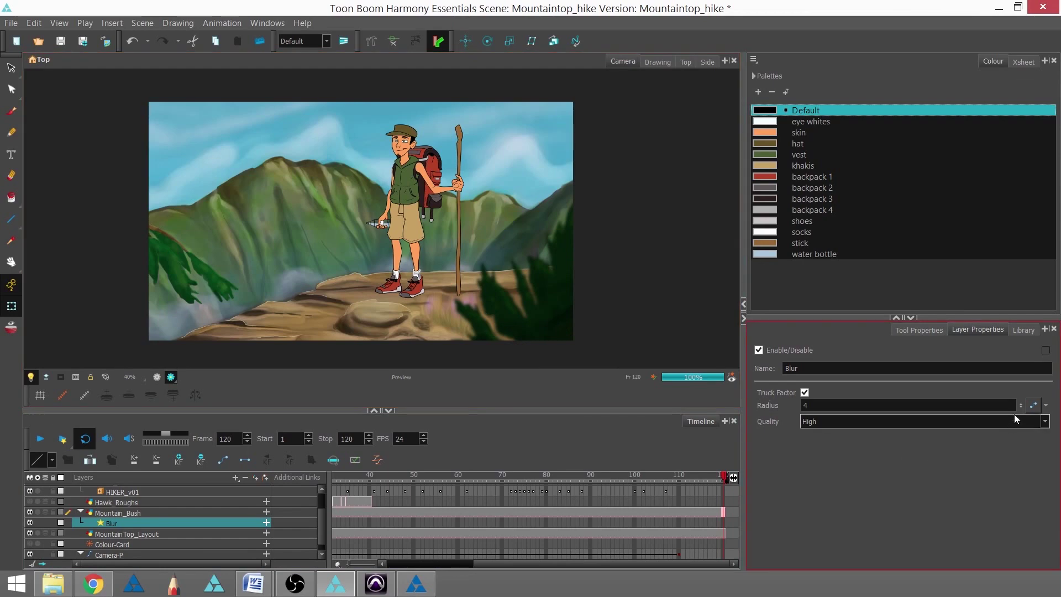
{"action": "left_click_drag", "start_coordinate": [1019, 407], "coordinate": [1015, 382]}
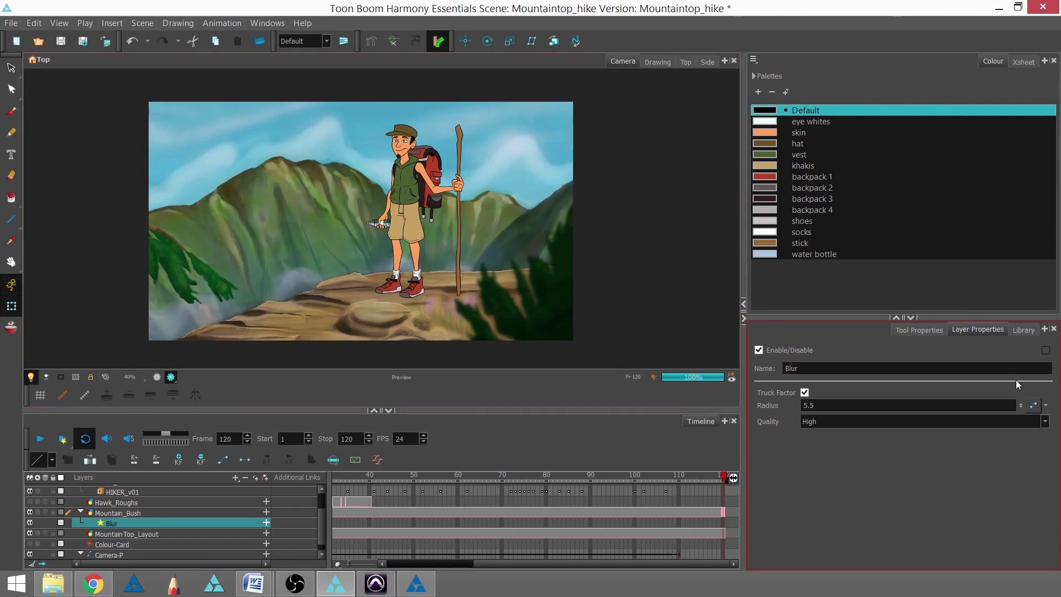
{"action": "left_click", "coordinate": [738, 486]}
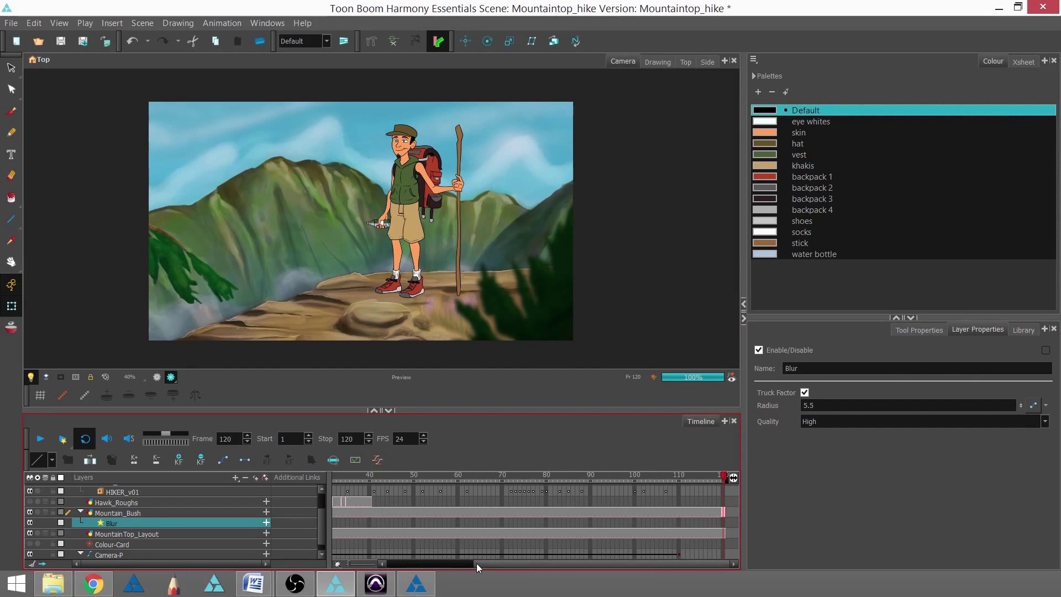
{"action": "left_click", "coordinate": [846, 425]}
{"action": "left_click", "coordinate": [631, 511]}
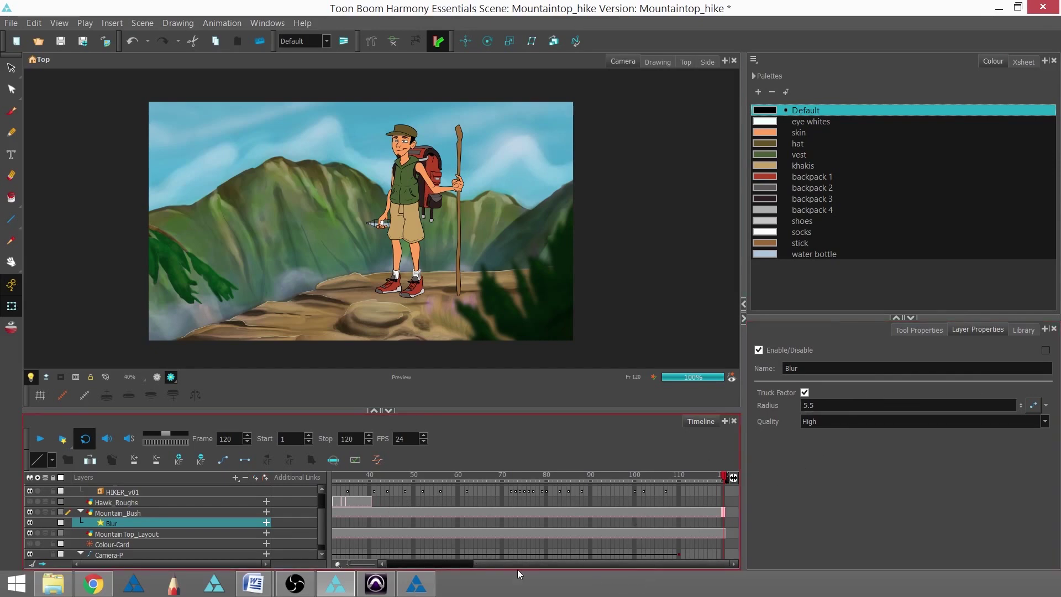
{"action": "left_click_drag", "start_coordinate": [563, 565], "coordinate": [446, 569]}
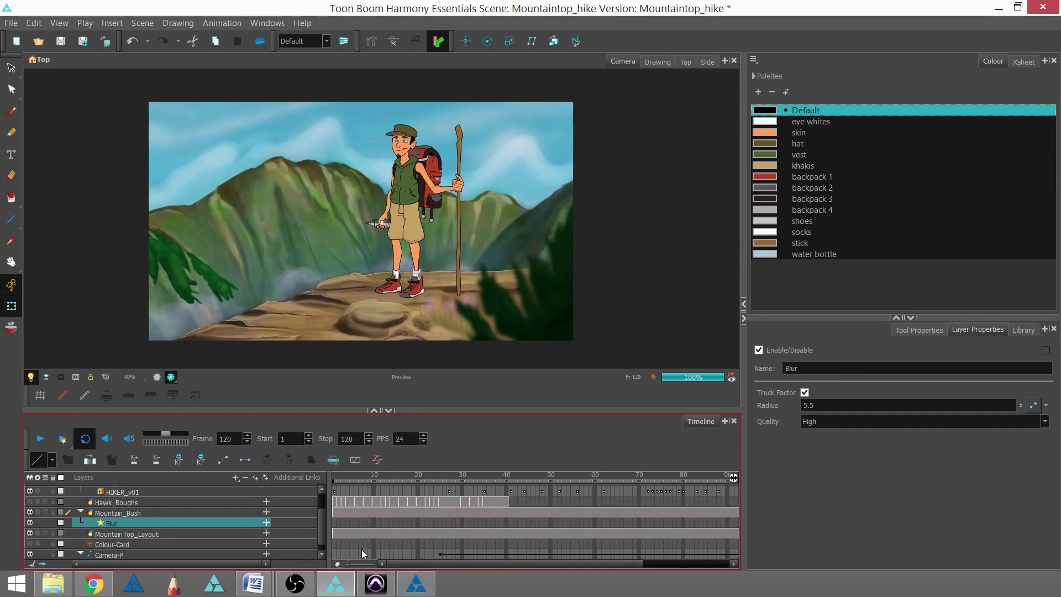
{"action": "left_click_drag", "start_coordinate": [451, 562], "coordinate": [462, 562]}
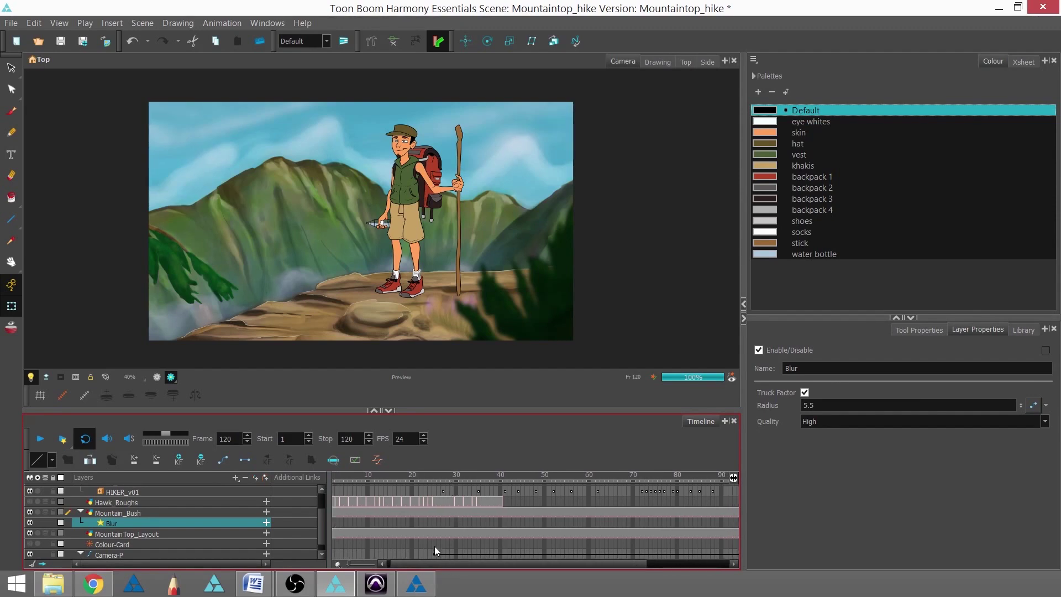
{"action": "left_click", "coordinate": [433, 522]}
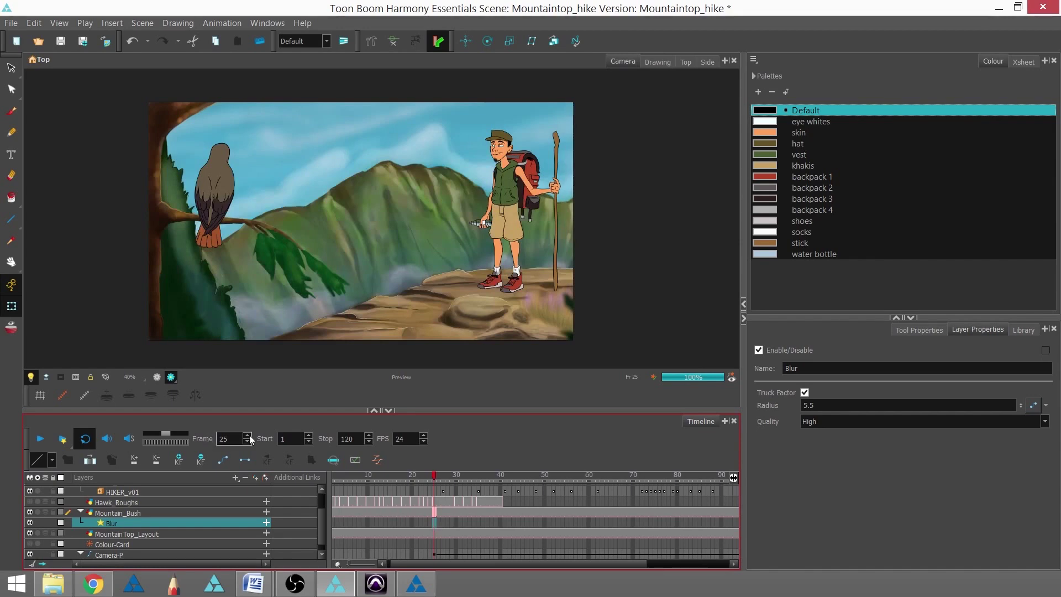
Add Blur radius keyframes at frames 25 and 110, then return to frame 25.
{"action": "left_click", "coordinate": [179, 459]}
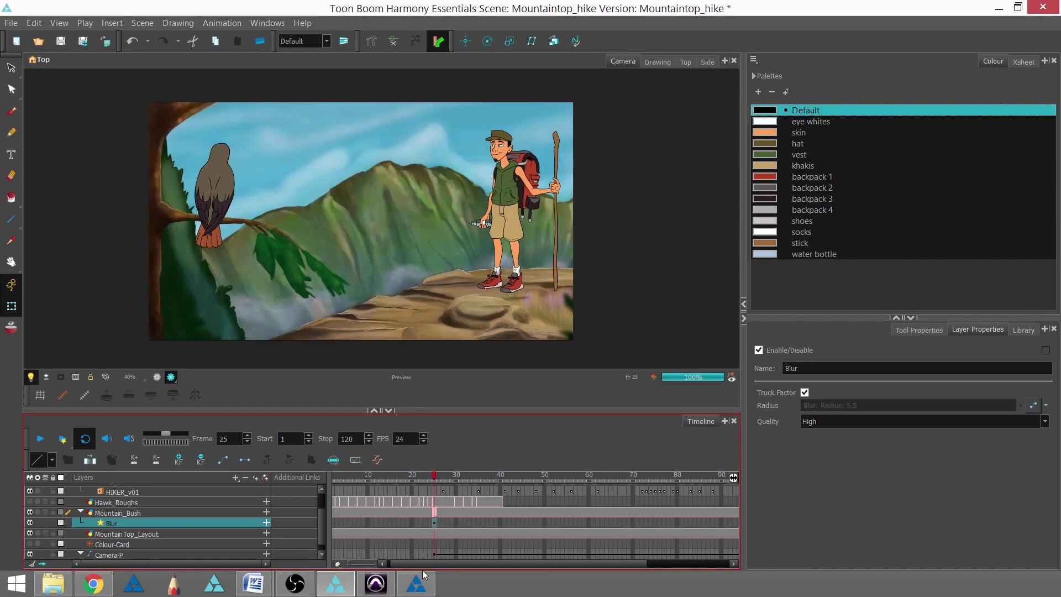
{"action": "left_click_drag", "start_coordinate": [426, 563], "coordinate": [615, 556]}
{"action": "left_click", "coordinate": [678, 524]}
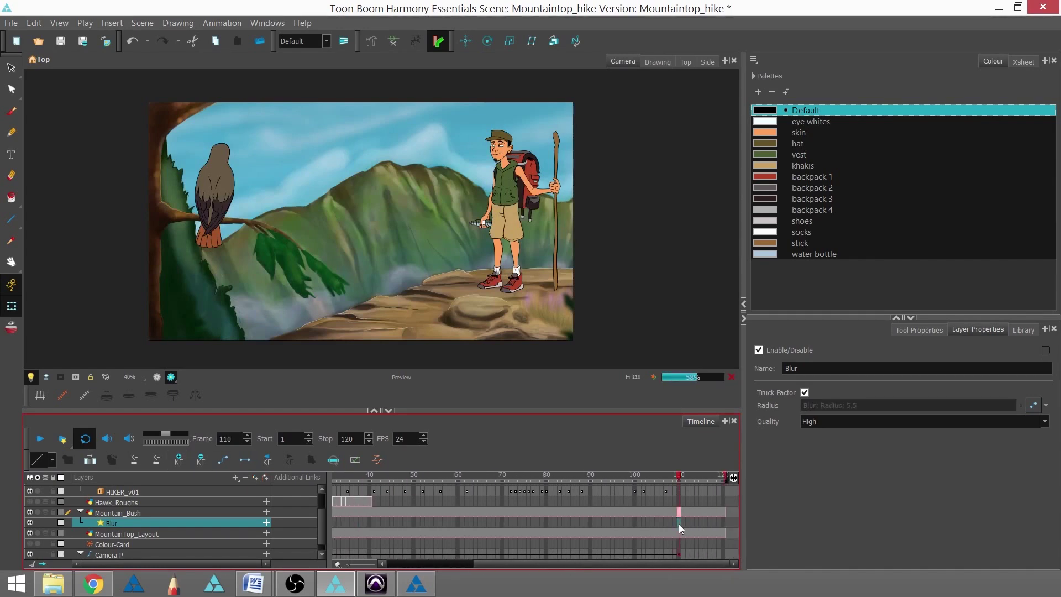
{"action": "left_click", "coordinate": [179, 462]}
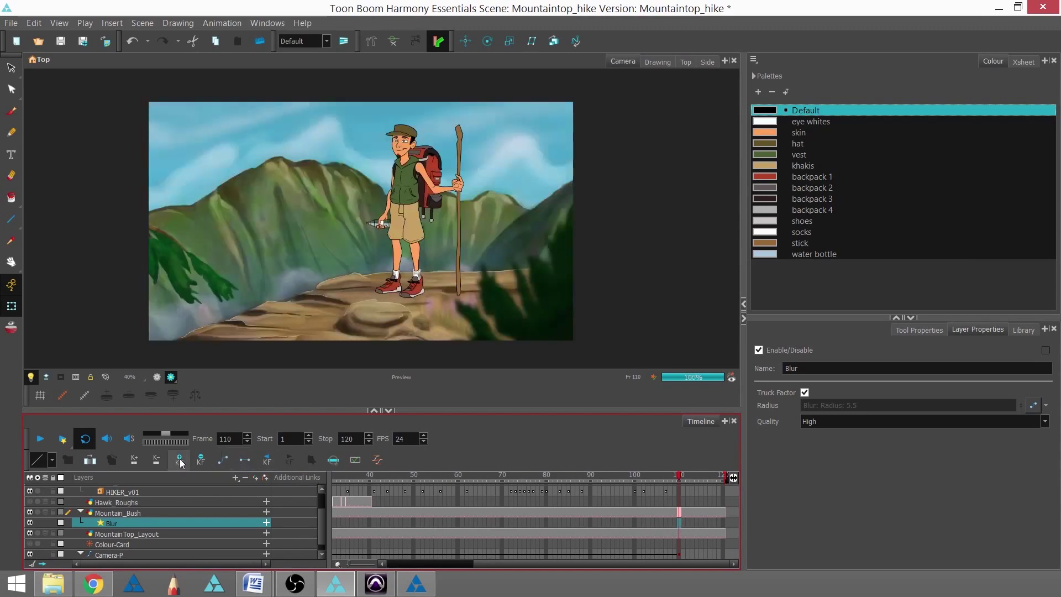
{"action": "left_click_drag", "start_coordinate": [516, 565], "coordinate": [389, 564]}
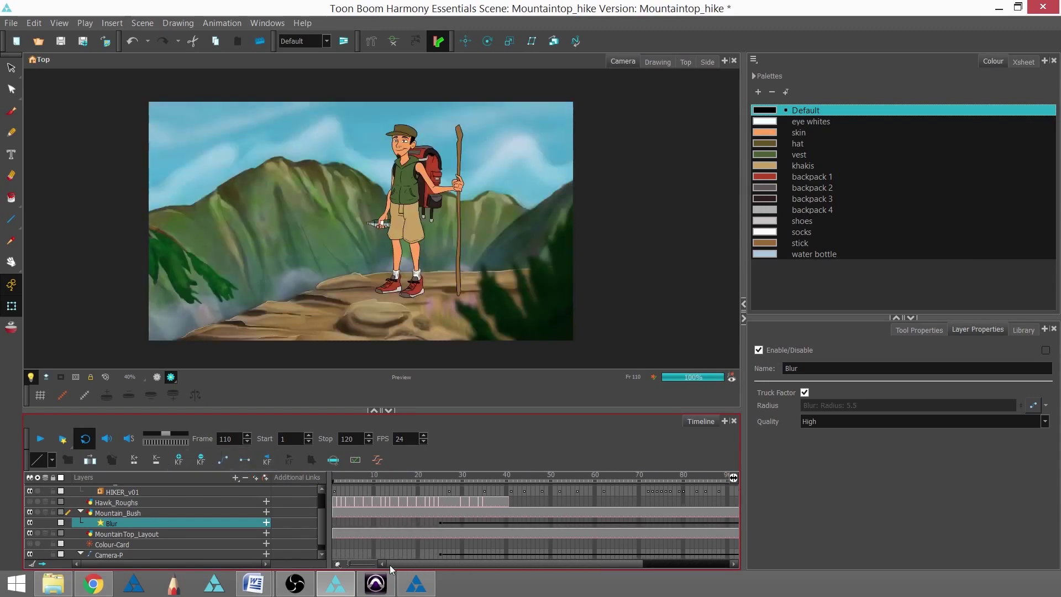
{"action": "left_click", "coordinate": [441, 521]}
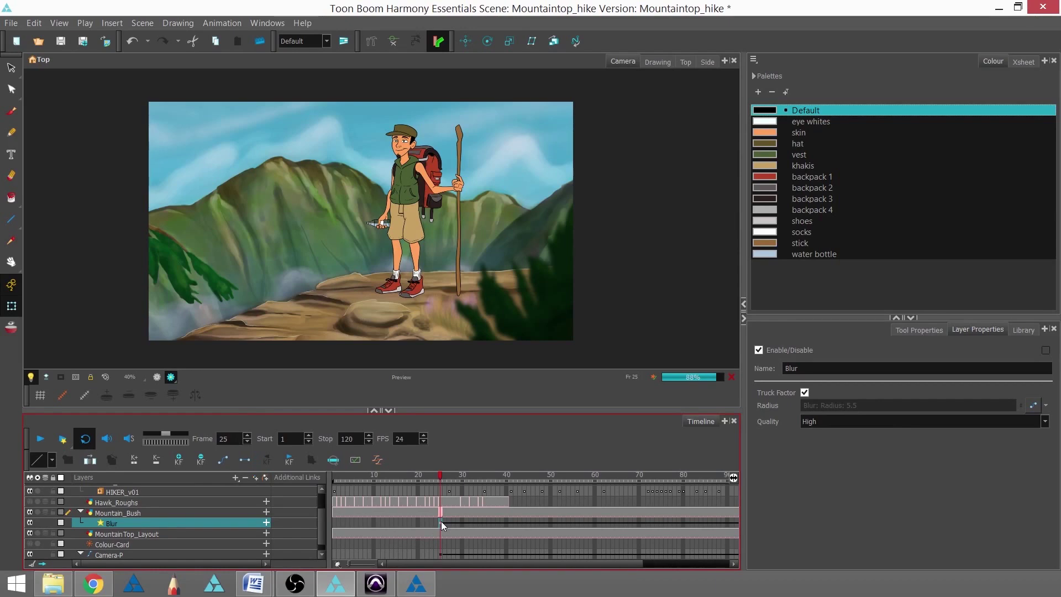
In the Radius curve editor, lower the frame 25 keyframe to 2.
{"action": "left_click", "coordinate": [1033, 405]}
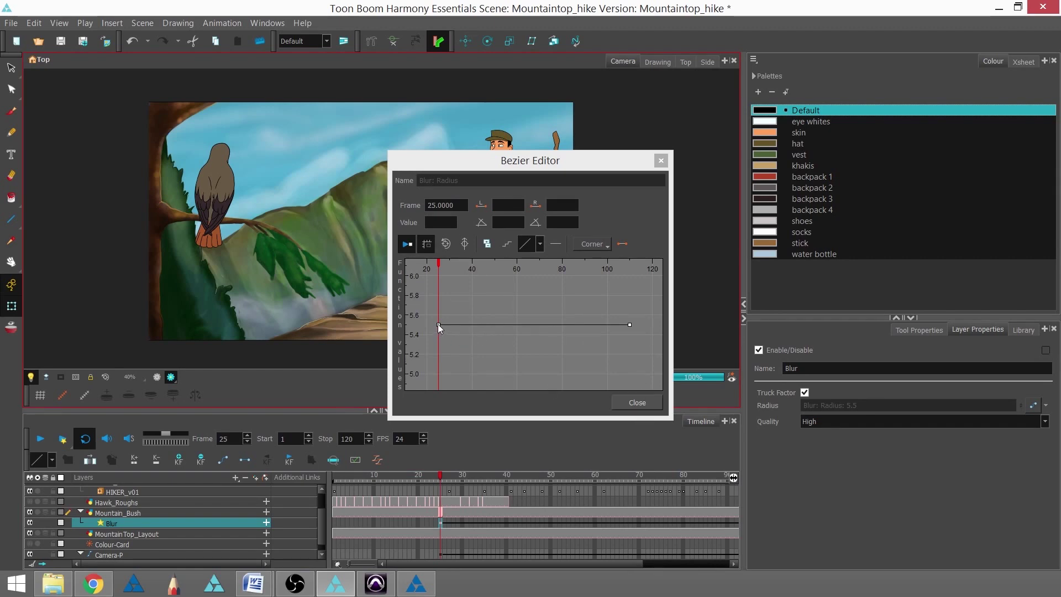
{"action": "mouse_move", "coordinate": [438, 324]}
{"action": "left_mouse_down"}
{"action": "mouse_move", "coordinate": [440, 405]}
{"action": "mouse_move", "coordinate": [436, 344]}
{"action": "left_mouse_up"}
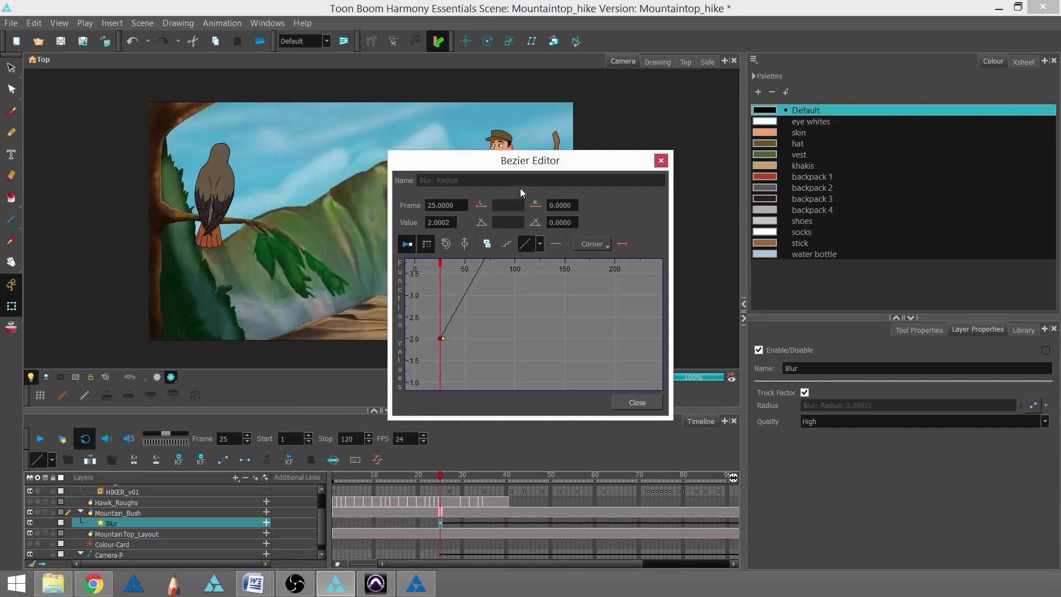
{"action": "left_click_drag", "start_coordinate": [524, 166], "coordinate": [797, 146]}
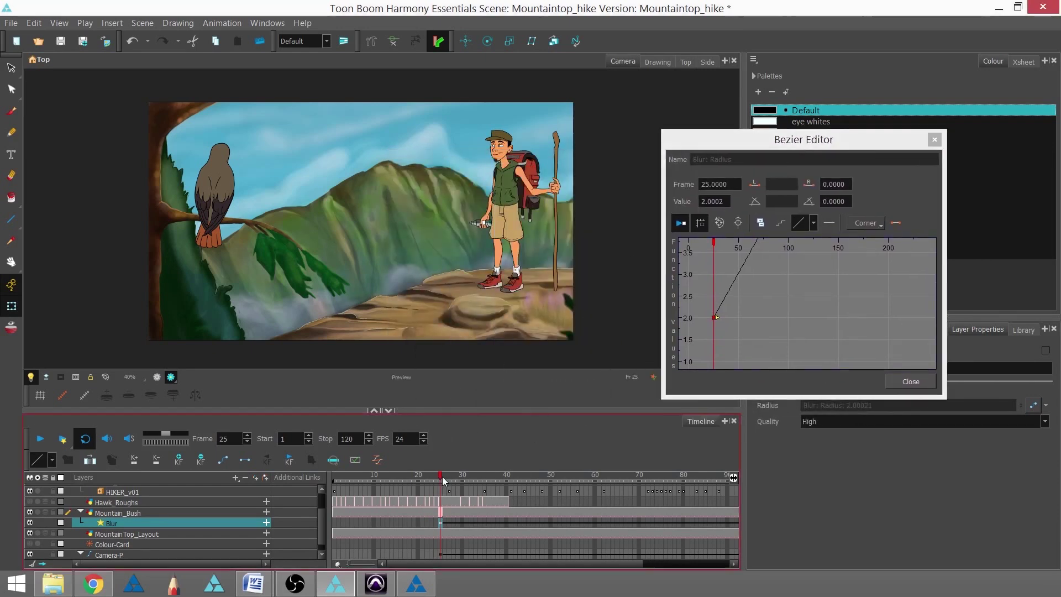
Check the ramp at frame 84 (radius 4.42948) and close the curve editor.
{"action": "left_click_drag", "start_coordinate": [442, 476], "coordinate": [555, 483]}
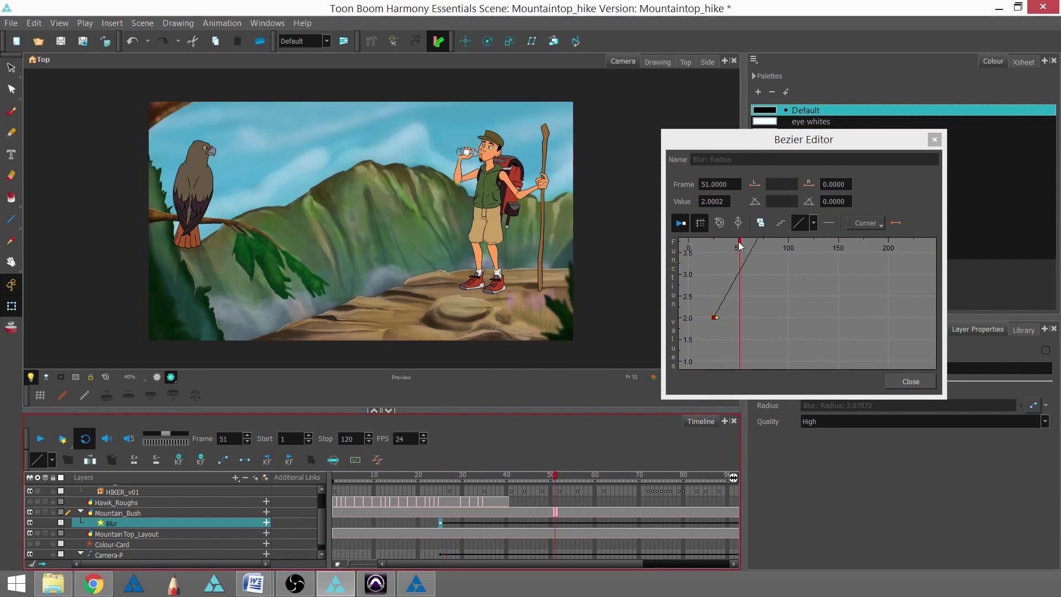
{"action": "left_click_drag", "start_coordinate": [636, 562], "coordinate": [681, 562]}
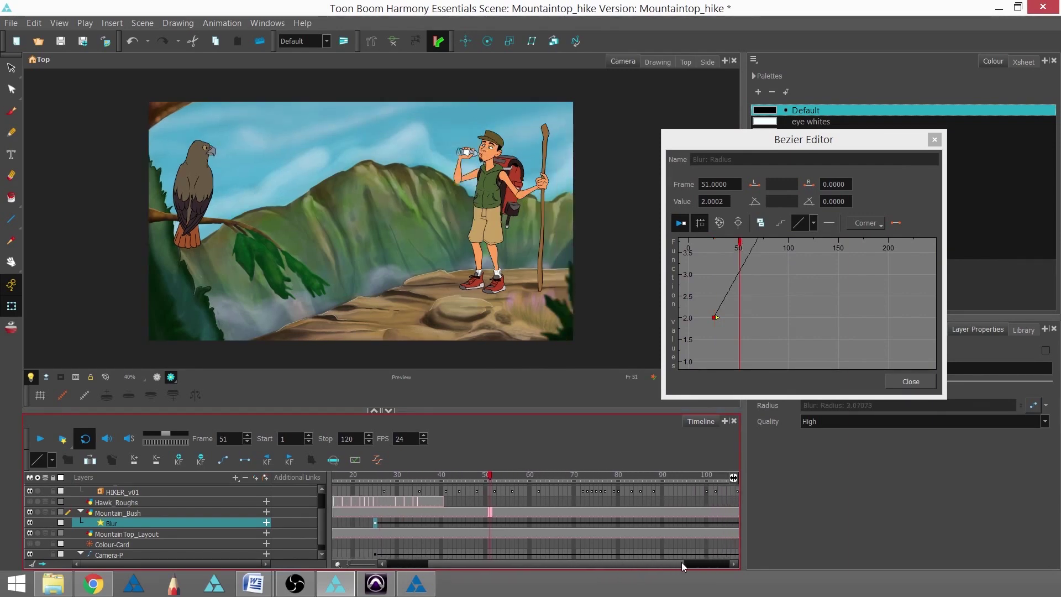
{"action": "left_click", "coordinate": [635, 477]}
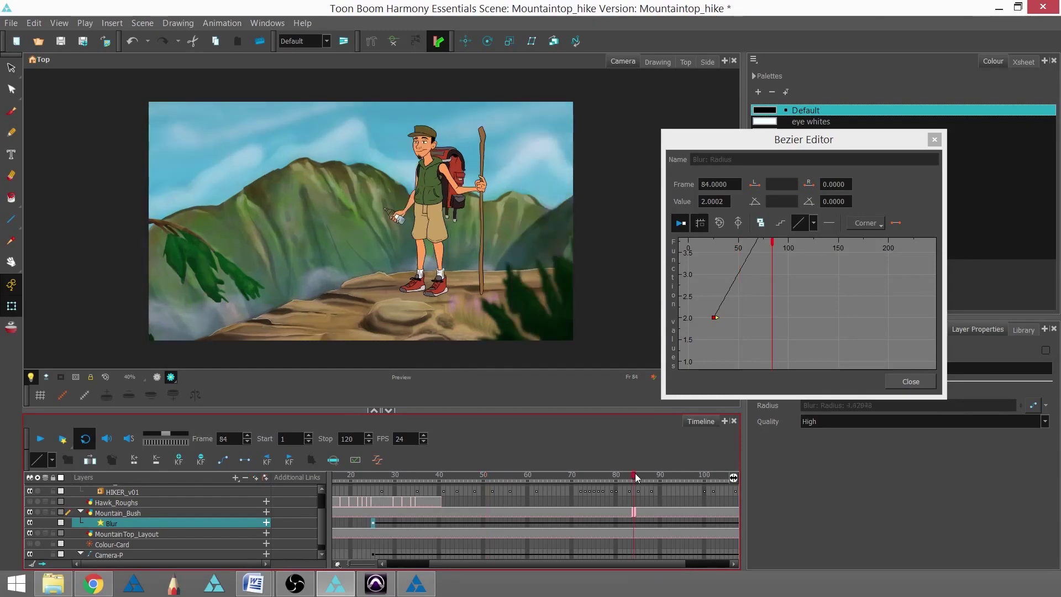
{"action": "scroll", "coordinate": [779, 331], "scroll_direction": "up", "scroll_amount": 3}
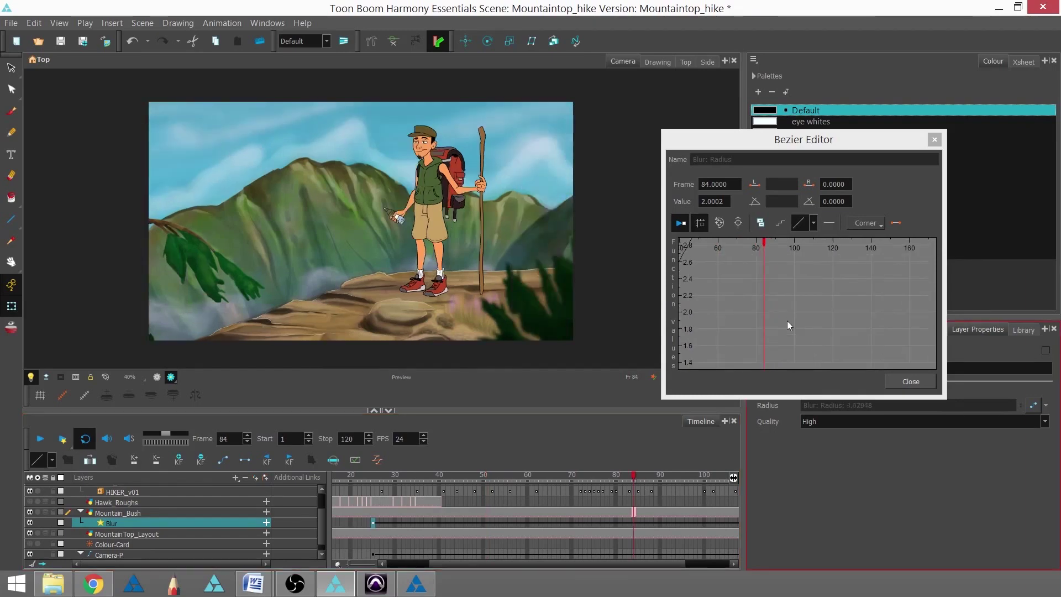
{"action": "left_click", "coordinate": [790, 289]}
{"action": "scroll", "coordinate": [794, 325], "scroll_direction": "up", "scroll_amount": 5}
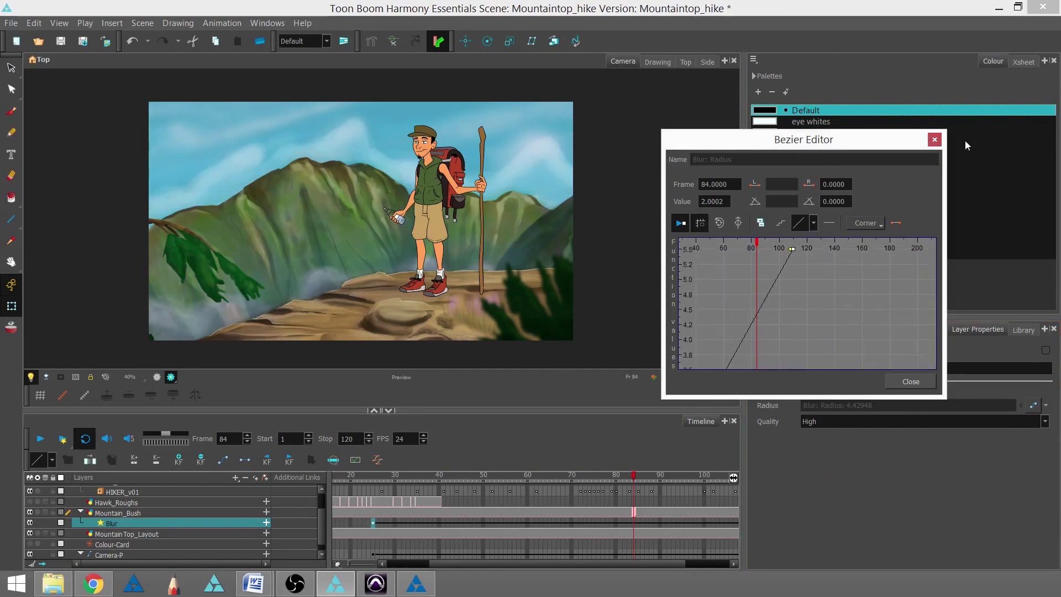
{"action": "left_click", "coordinate": [934, 140]}
{"action": "left_click", "coordinate": [614, 515]}
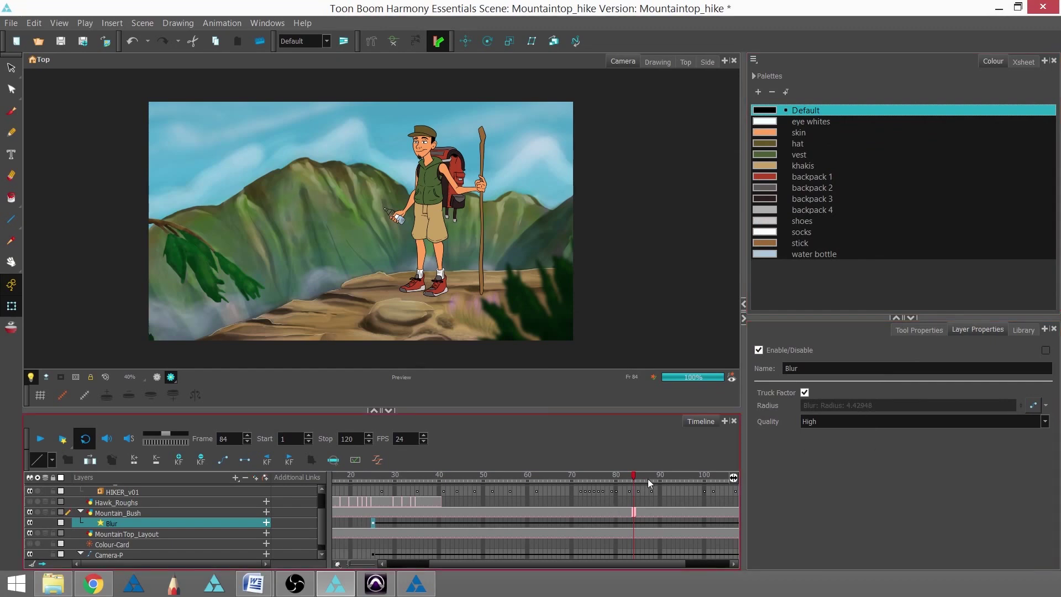
{"action": "left_click_drag", "start_coordinate": [648, 479], "coordinate": [716, 477]}
{"action": "left_click_drag", "start_coordinate": [635, 564], "coordinate": [679, 563]}
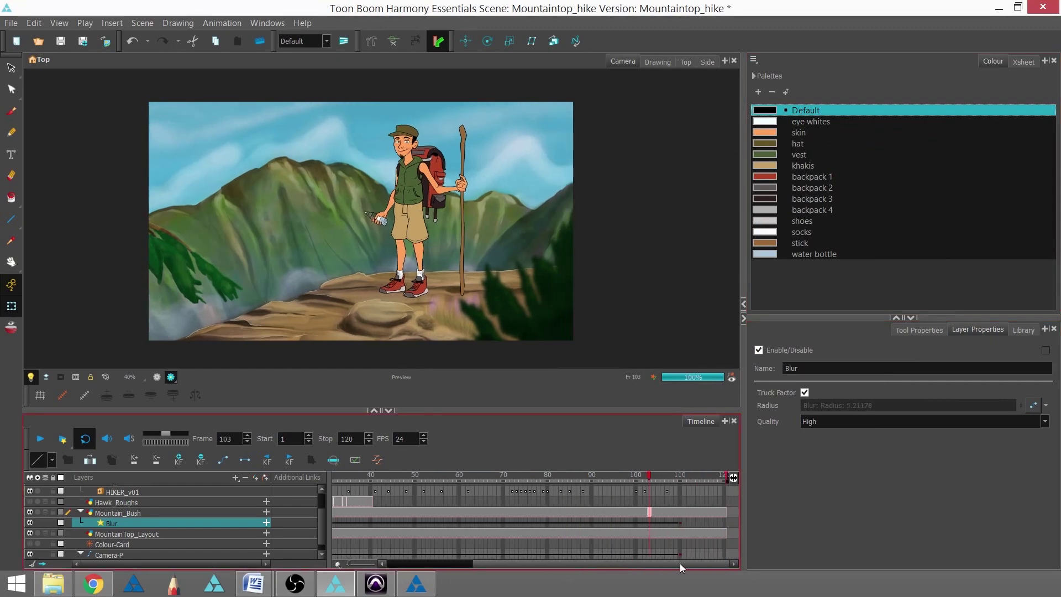
{"action": "left_click", "coordinate": [679, 479]}
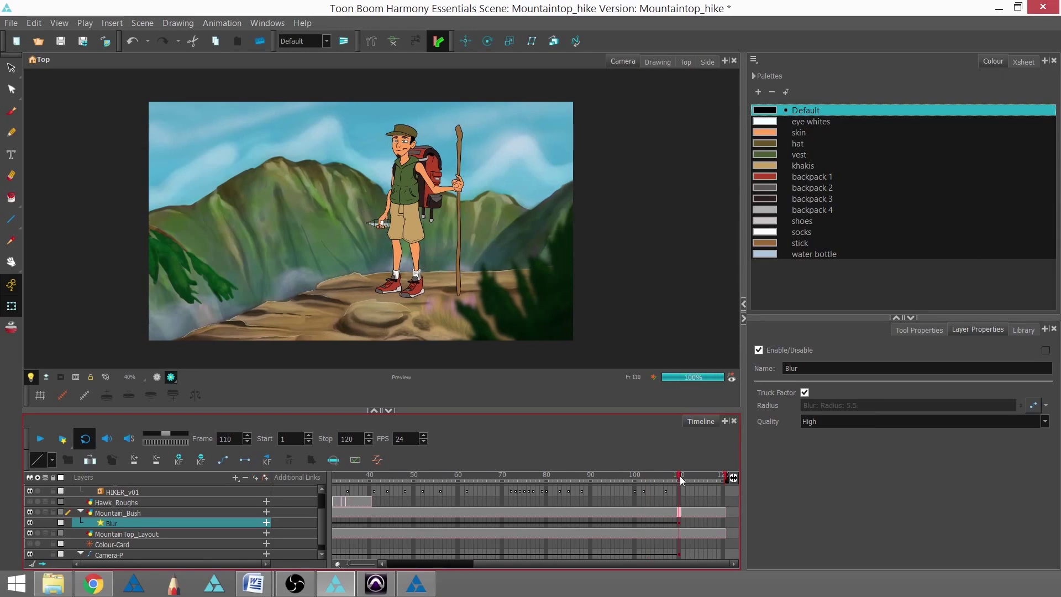
{"action": "left_click_drag", "start_coordinate": [570, 565], "coordinate": [384, 562]}
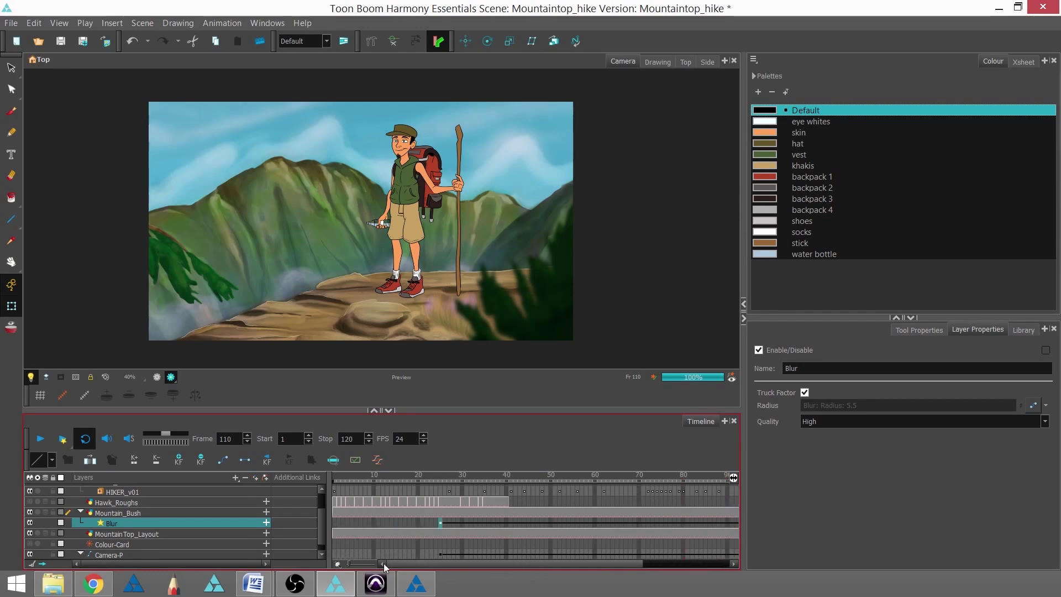
{"action": "left_click", "coordinate": [361, 261]}
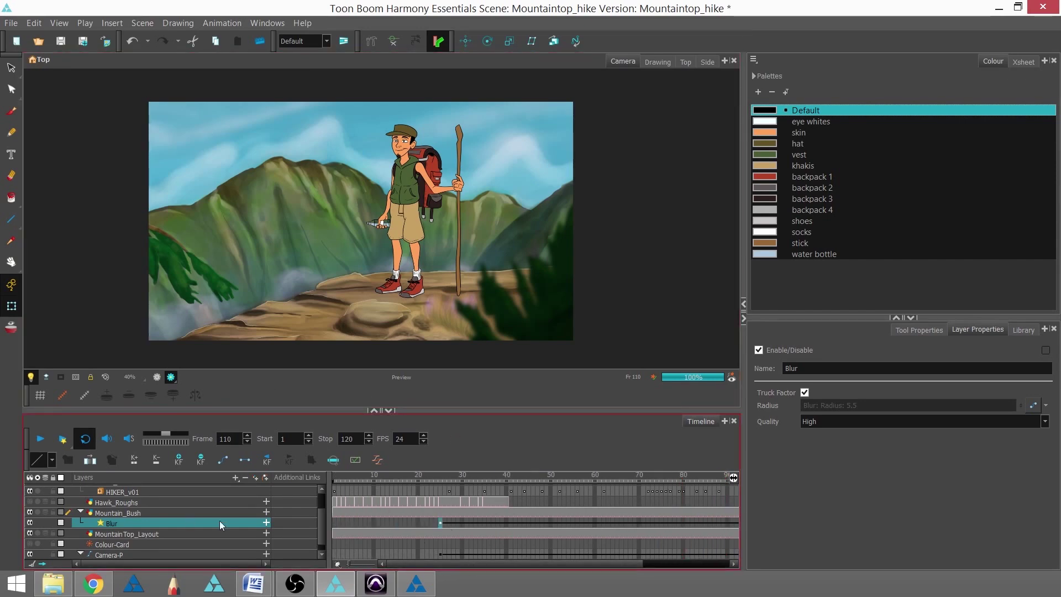
{"action": "left_click_drag", "start_coordinate": [456, 562], "coordinate": [565, 573]}
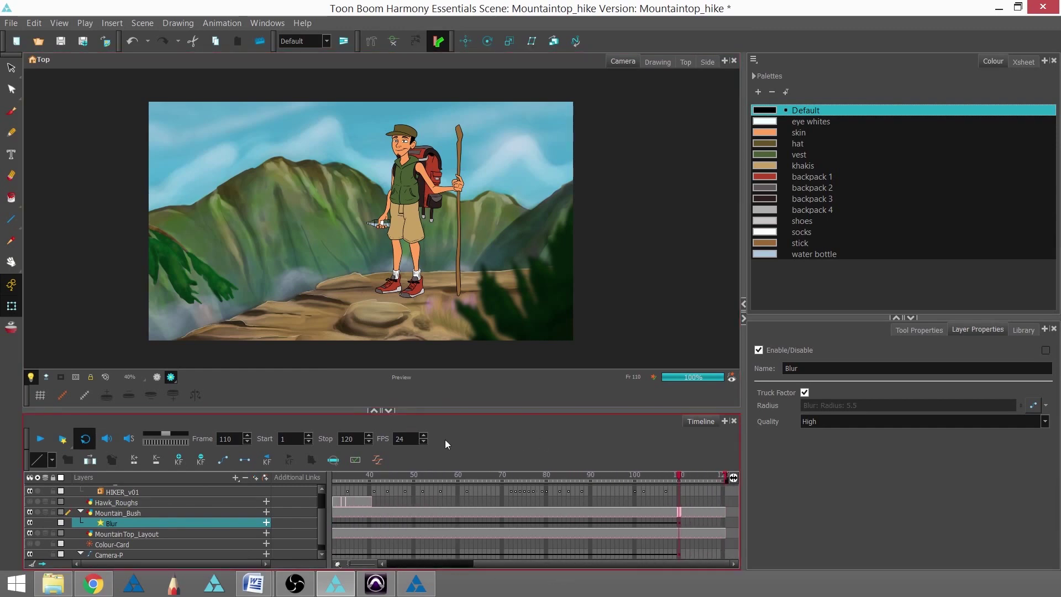
Set the playback range to frames 70–110 and render it for preview.
{"action": "left_click", "coordinate": [64, 441]}
{"action": "left_click", "coordinate": [501, 476]}
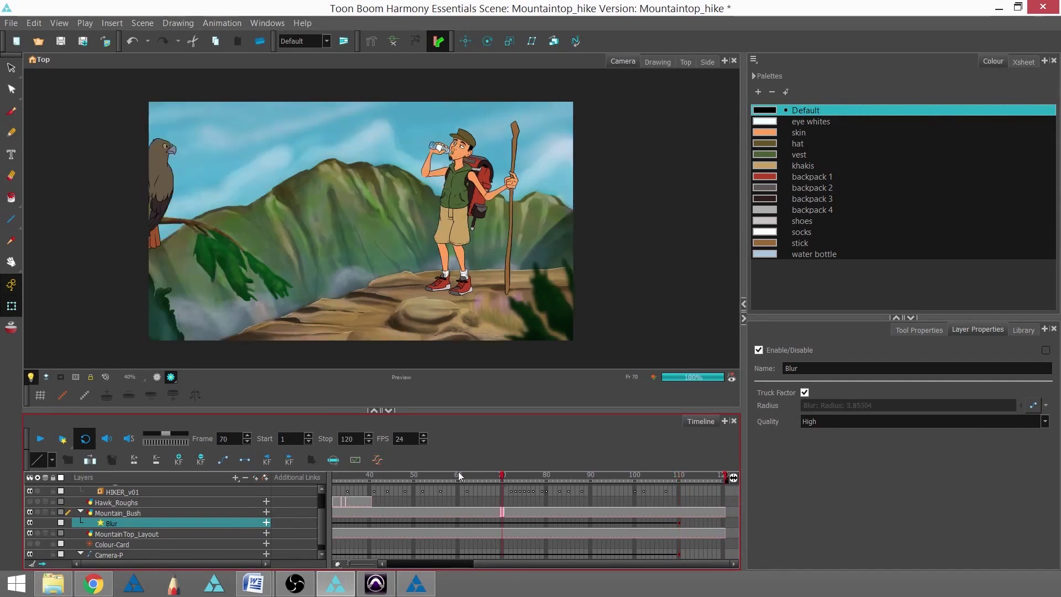
{"action": "left_click", "coordinate": [264, 438]}
{"action": "left_click", "coordinate": [678, 476]}
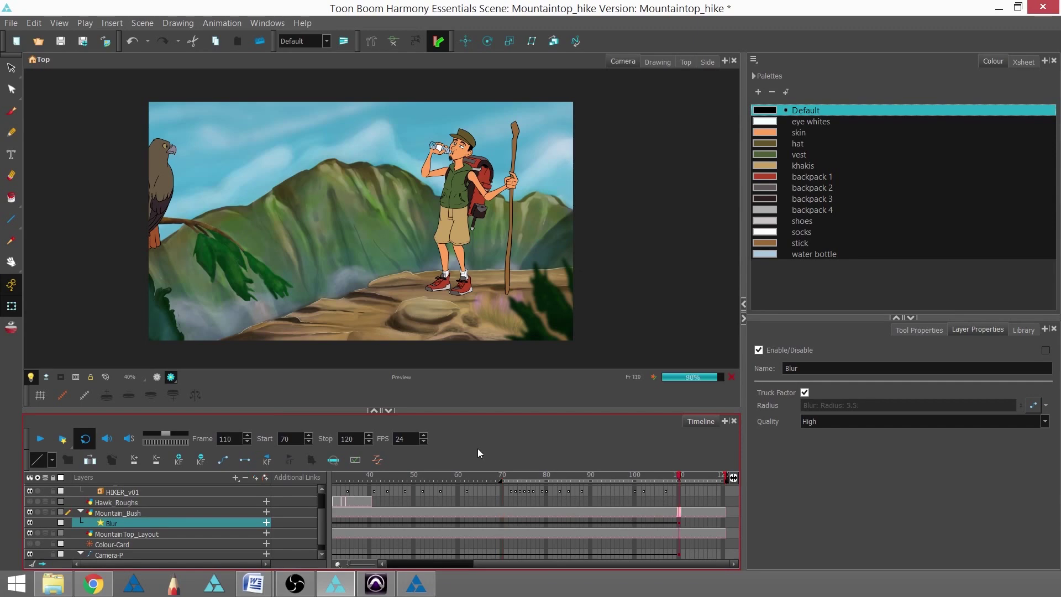
{"action": "left_click", "coordinate": [326, 439]}
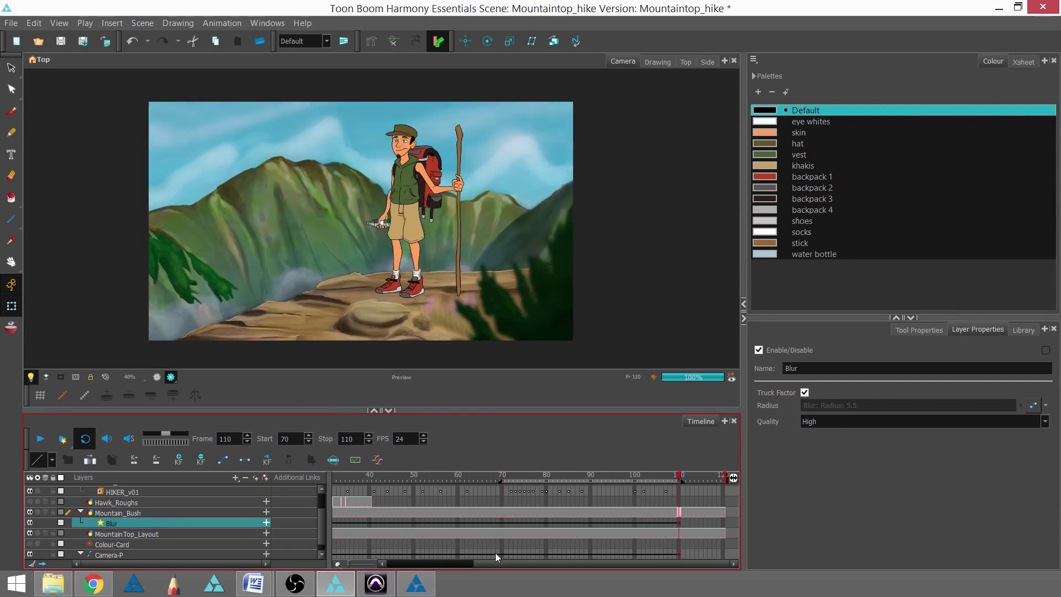
{"action": "left_click", "coordinate": [63, 439]}
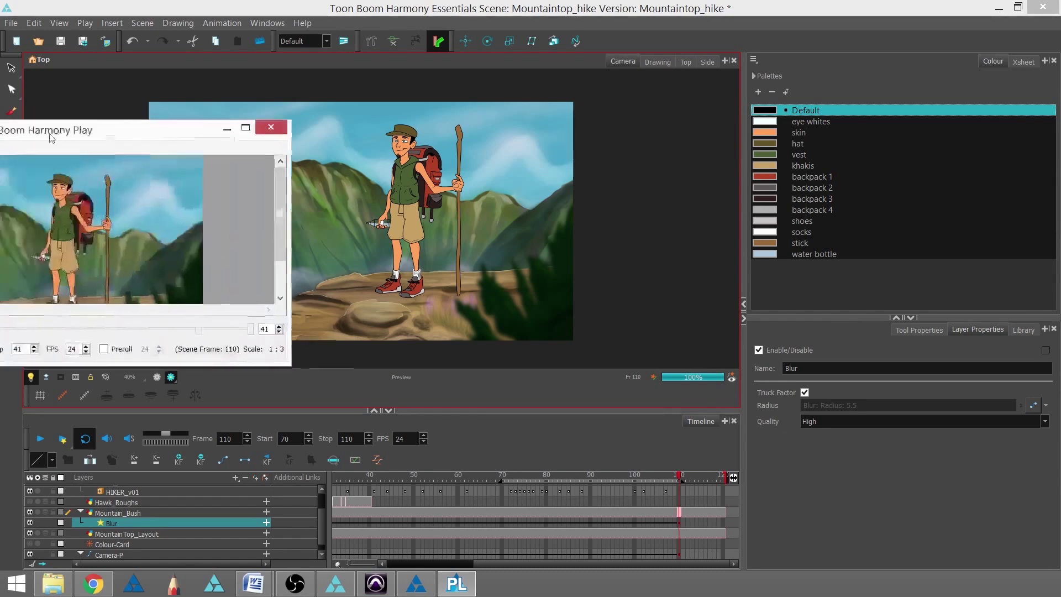
Maximize the Harmony Play preview window to full screen.
{"action": "left_click_drag", "start_coordinate": [138, 123], "coordinate": [371, 15]}
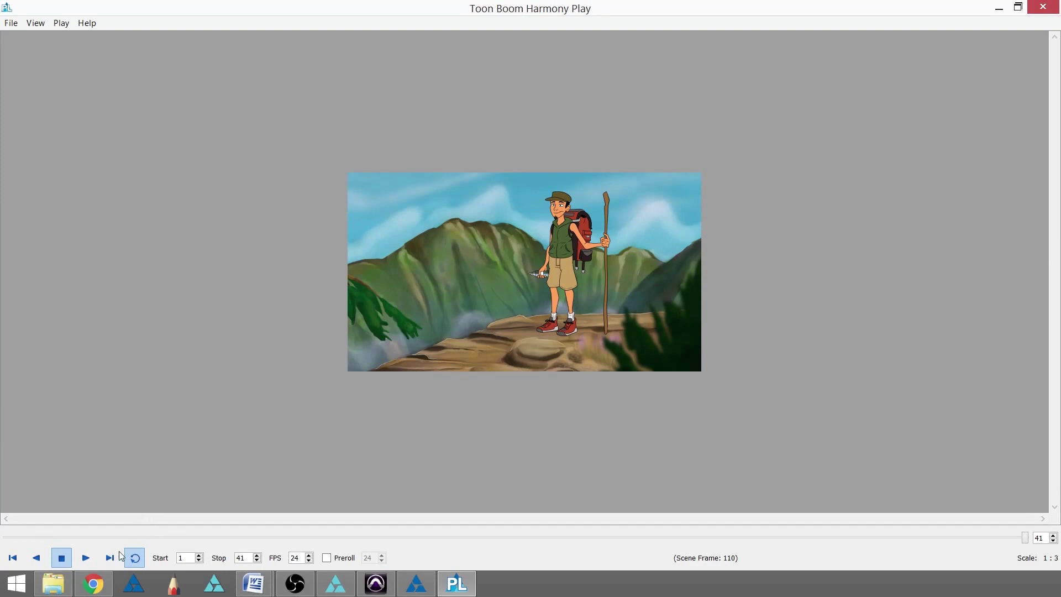
Play the 41-frame rendered clip in Harmony Play.
{"action": "left_click", "coordinate": [88, 559]}
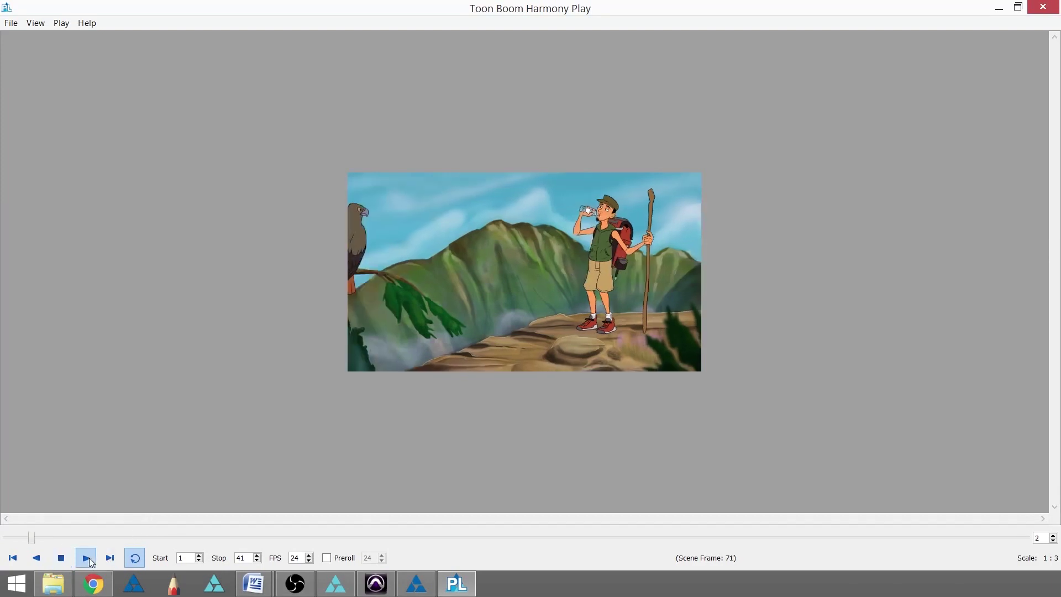